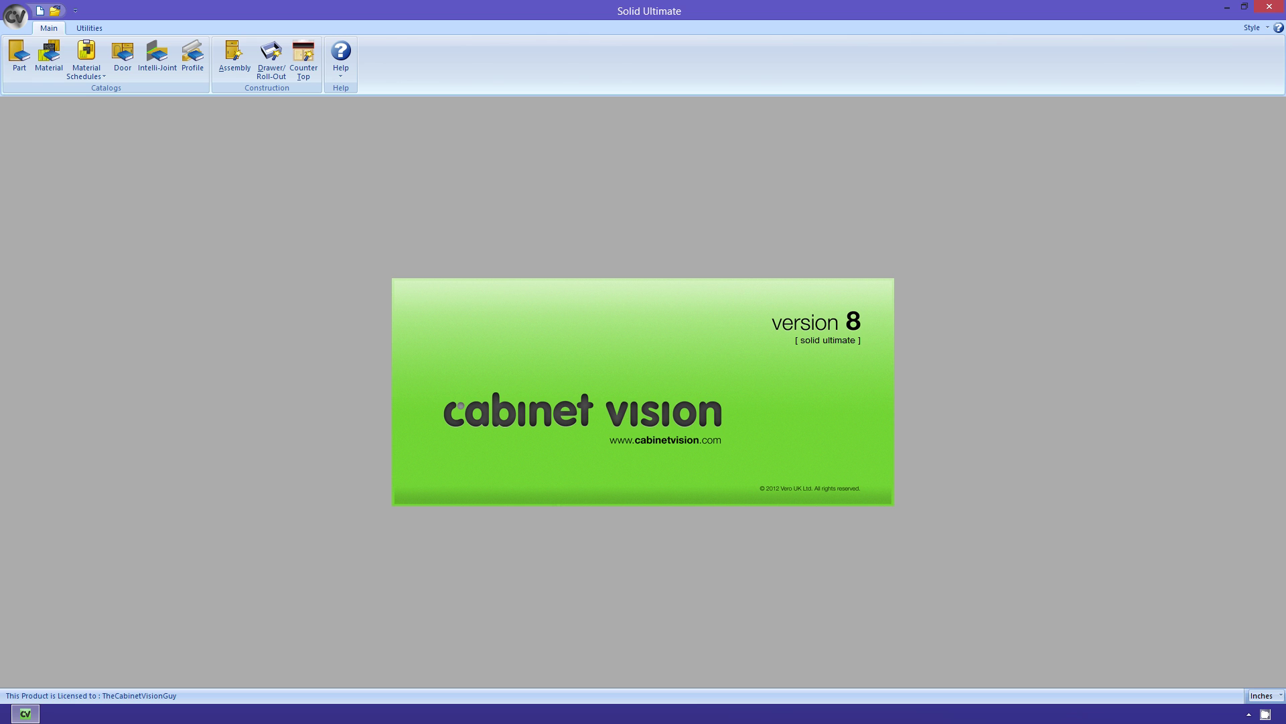
Open the Part Catalog Editor, move to Right Stile's Matrix column, and start Setup Matrix Pricing.
click(15, 66)
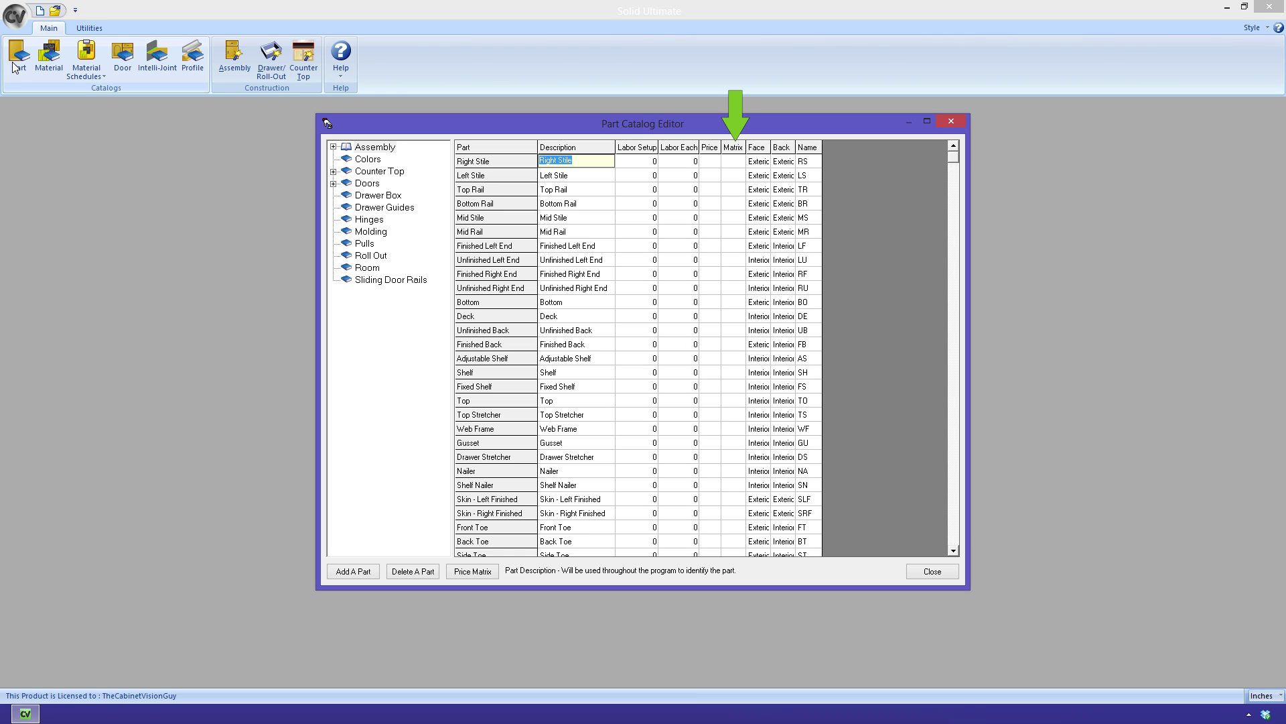
key(Tab)
key(Tab)
key(Tab)
key(Tab)
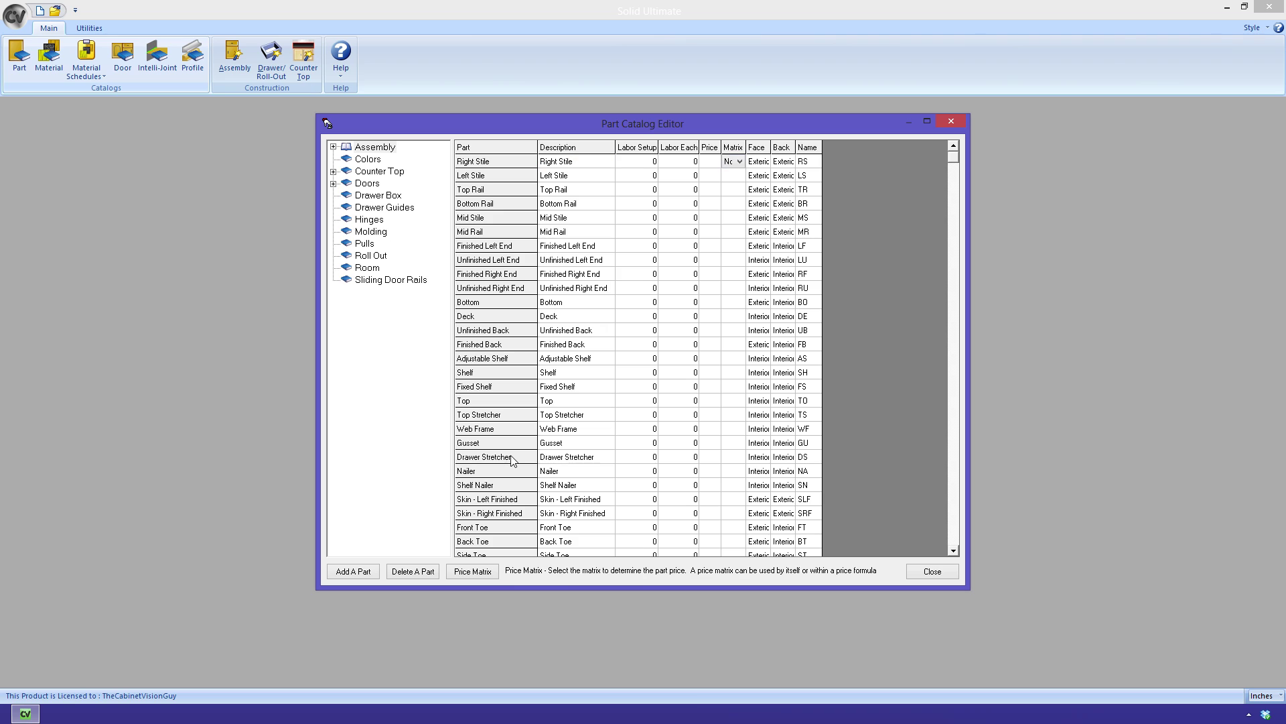
click(471, 571)
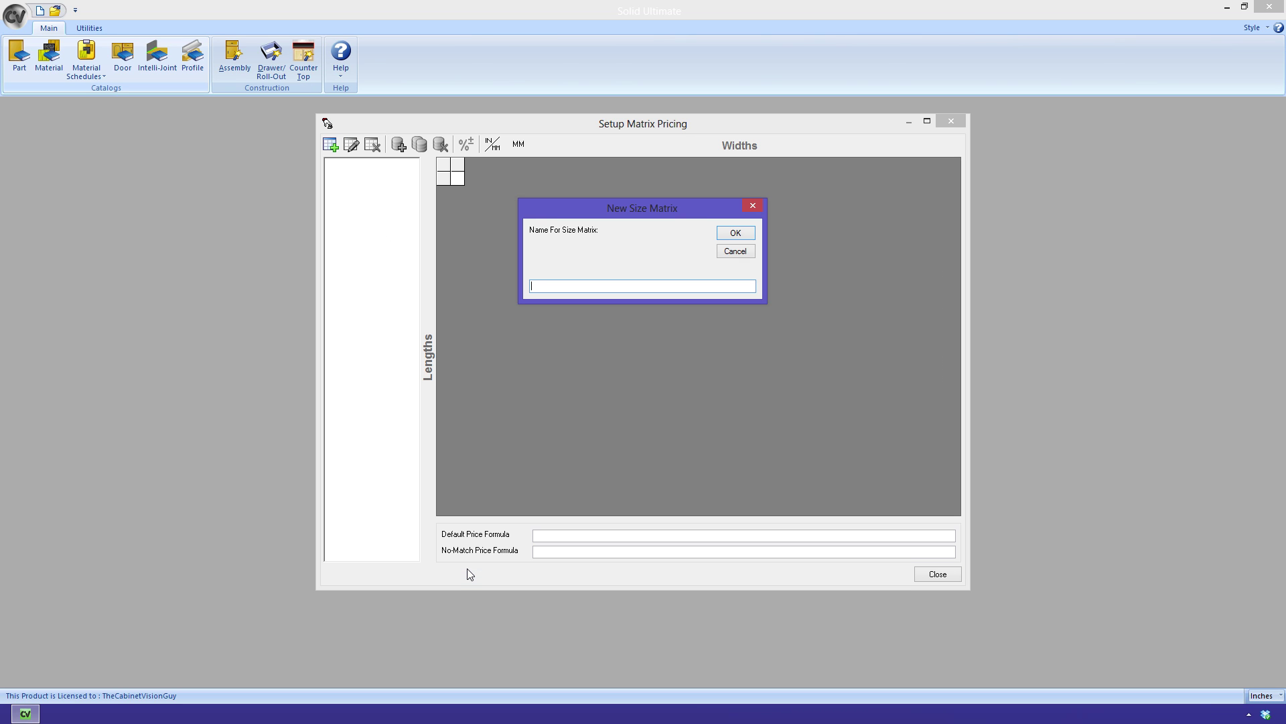
Name the new size matrix 'Sample Matrix' and add width values 1 and 2.
text(Sample Matrix)
key(Return)
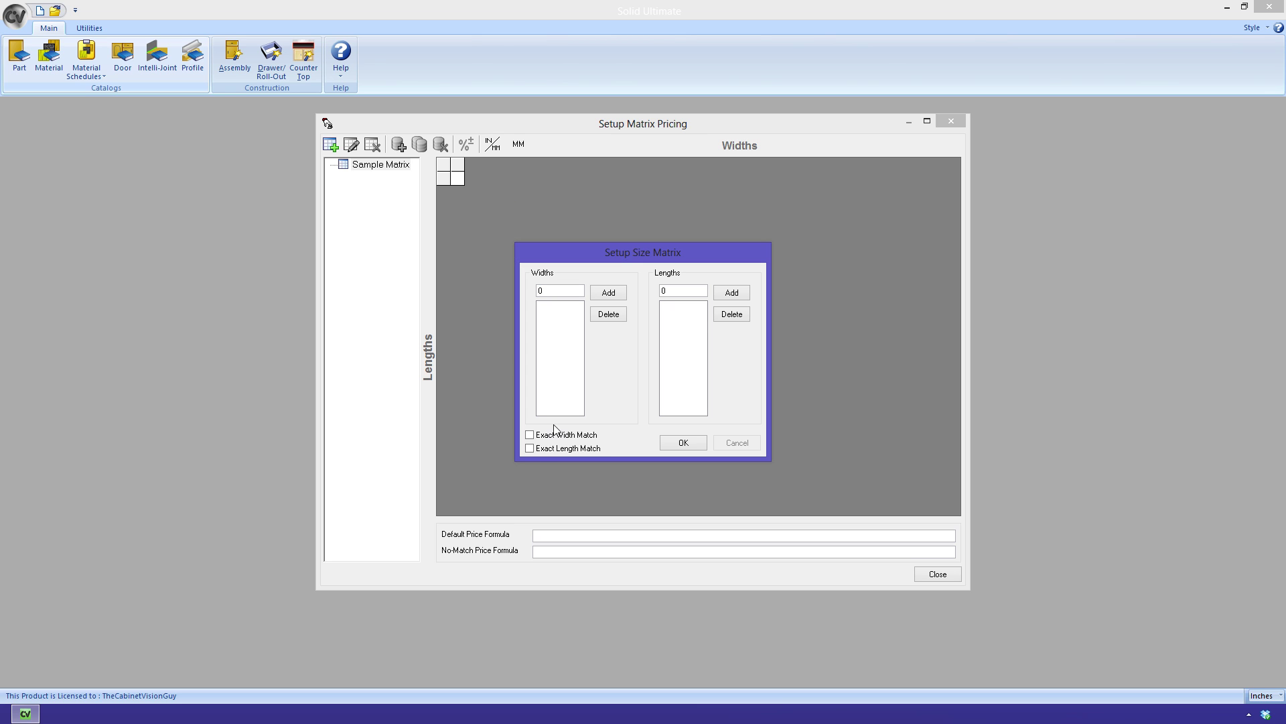
double_click(561, 291)
text(1)
click(608, 293)
text(2)
click(600, 293)
click(600, 296)
Add the length values to the size matrix and confirm its widths and lengths.
double_click(683, 291)
text(1)
click(730, 293)
text(2)
click(729, 295)
click(675, 442)
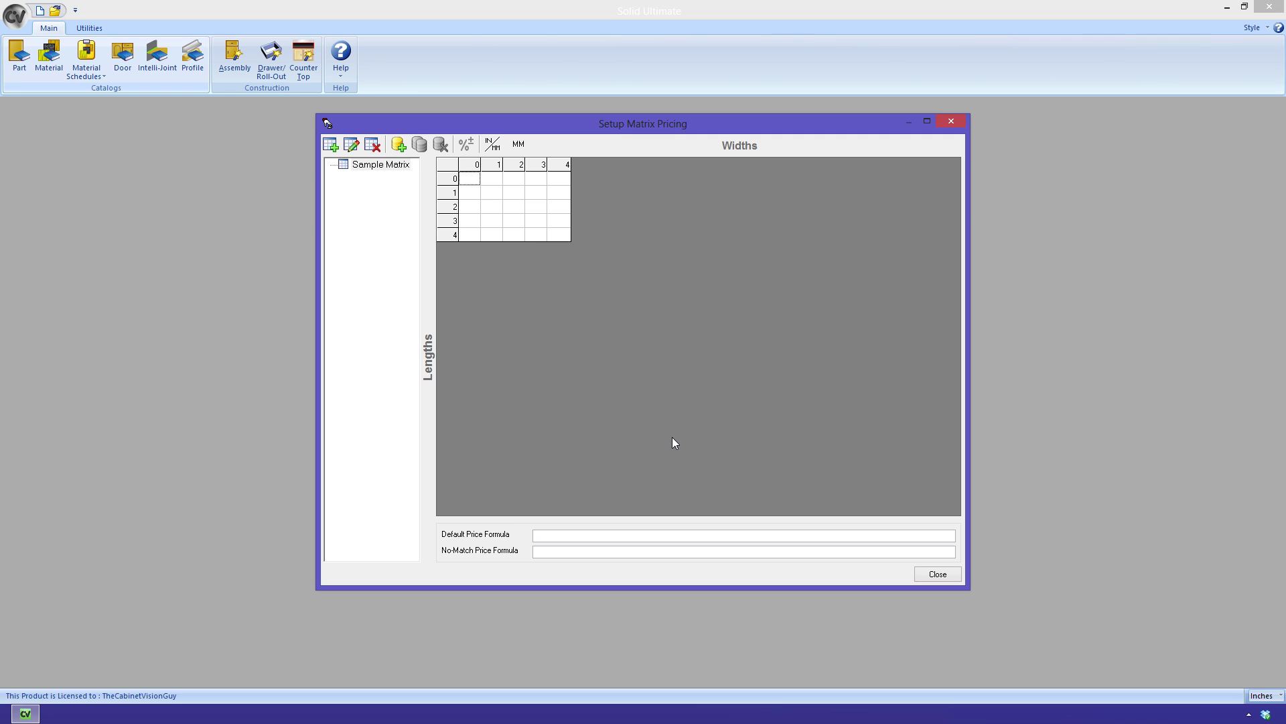
Create a price matrix named 'Simple' and close the matrix pricing window.
click(398, 146)
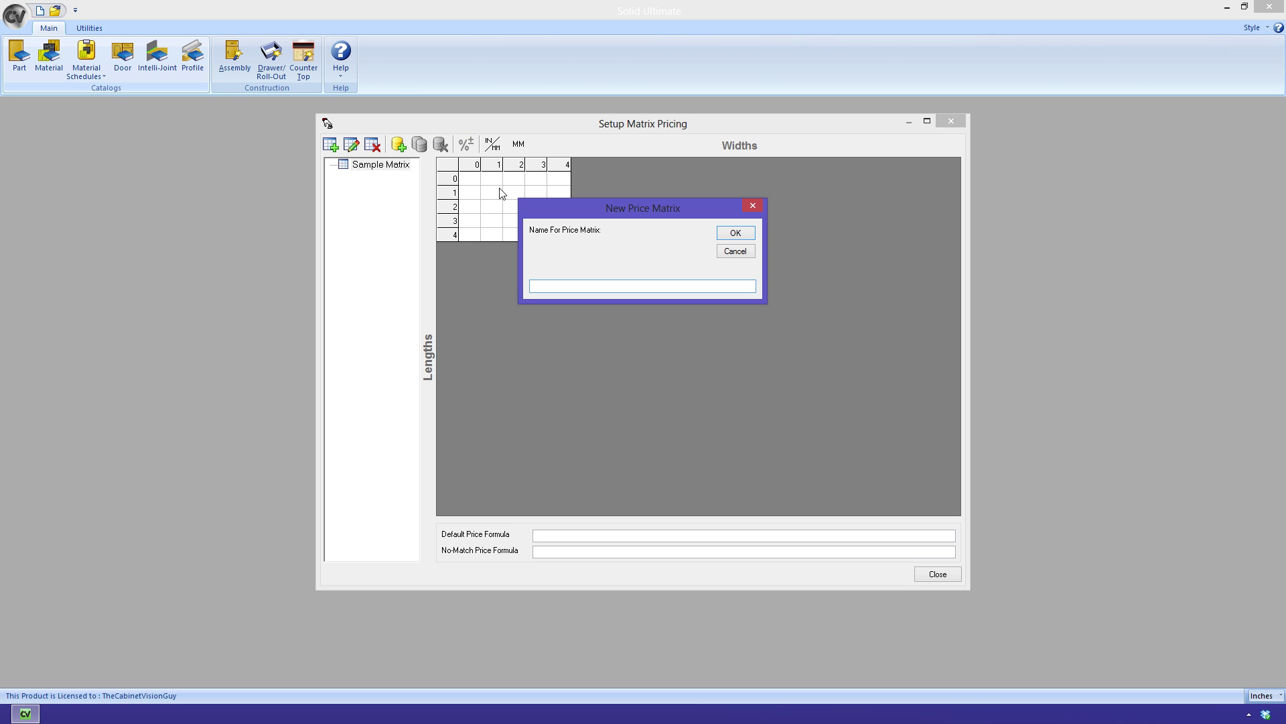
text(Simple)
click(735, 233)
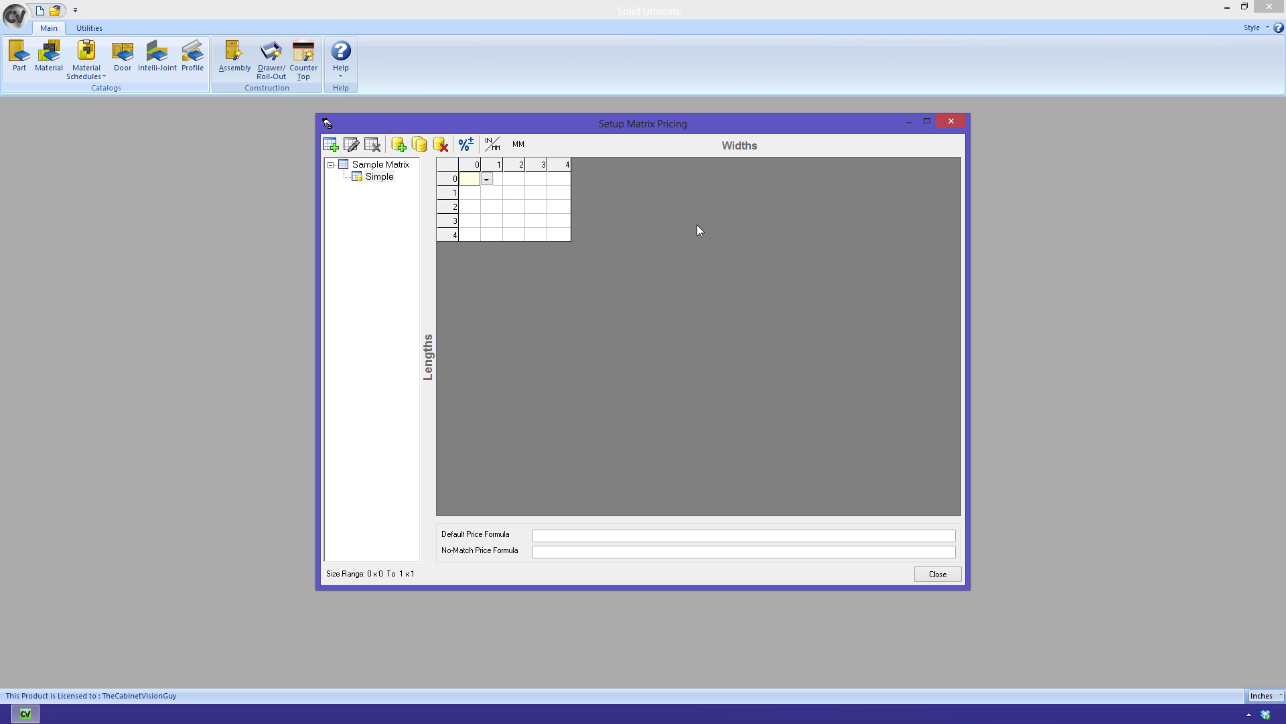
click(487, 179)
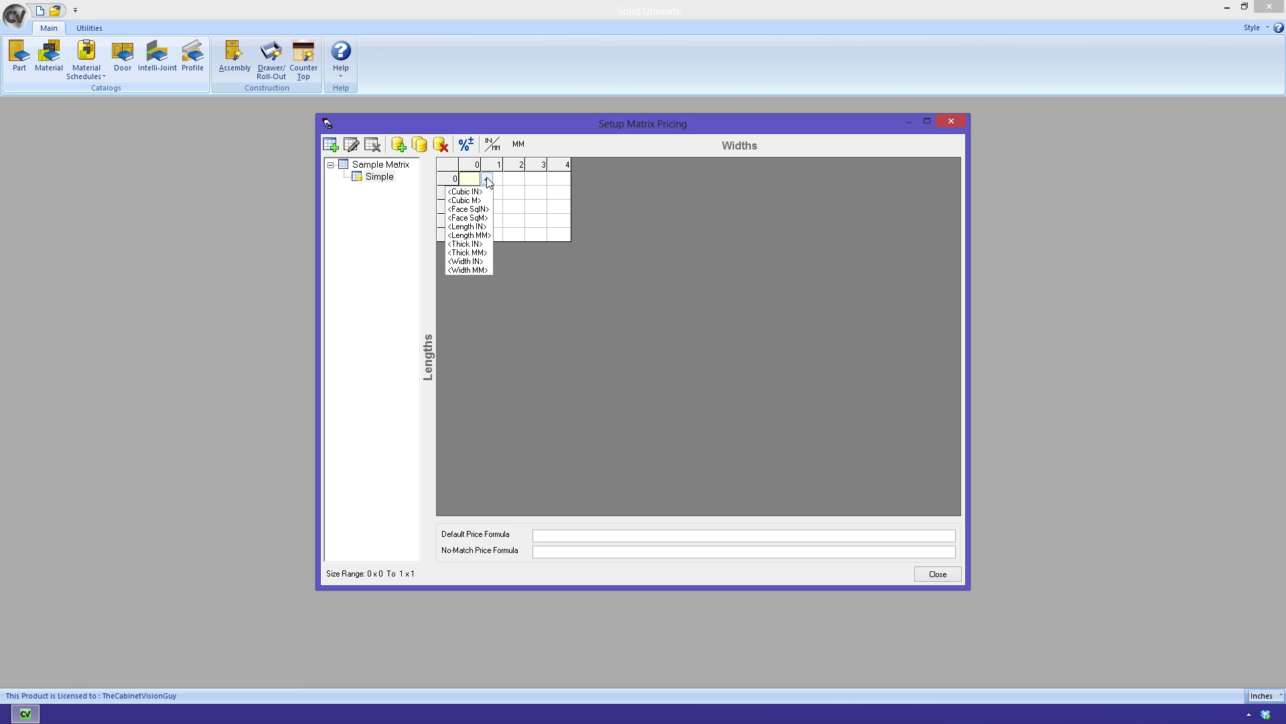
click(487, 180)
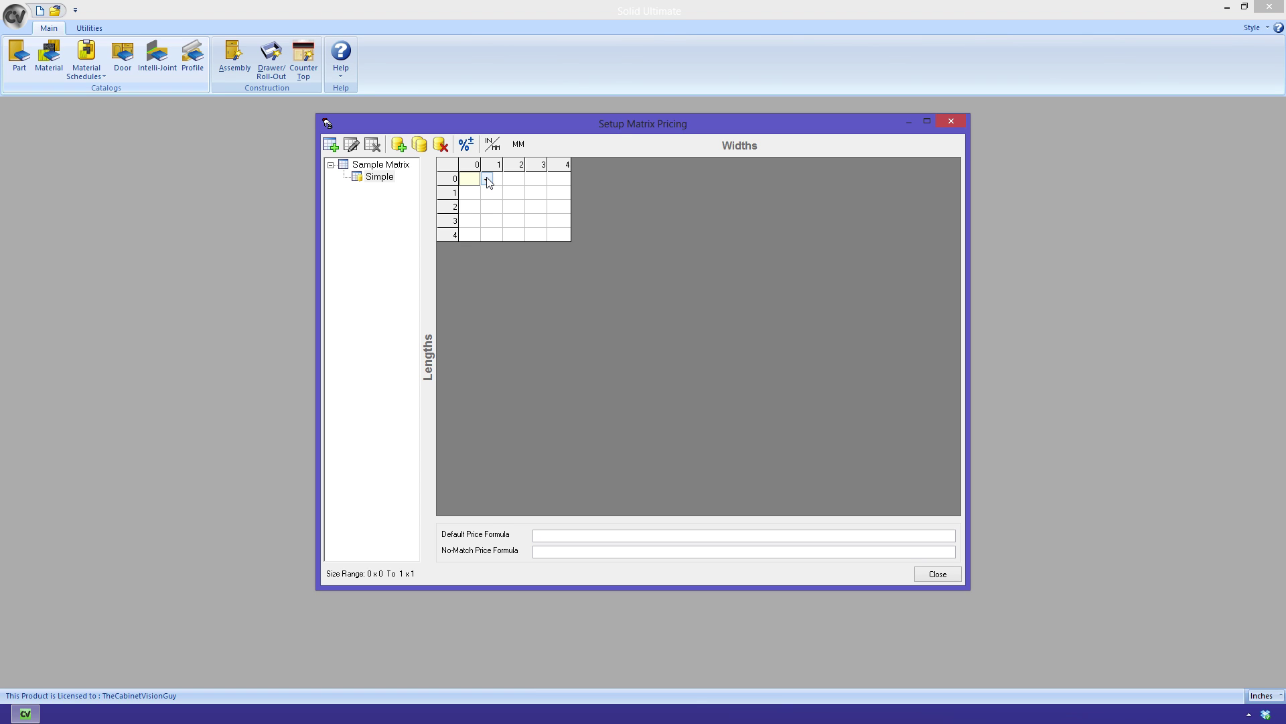
click(928, 573)
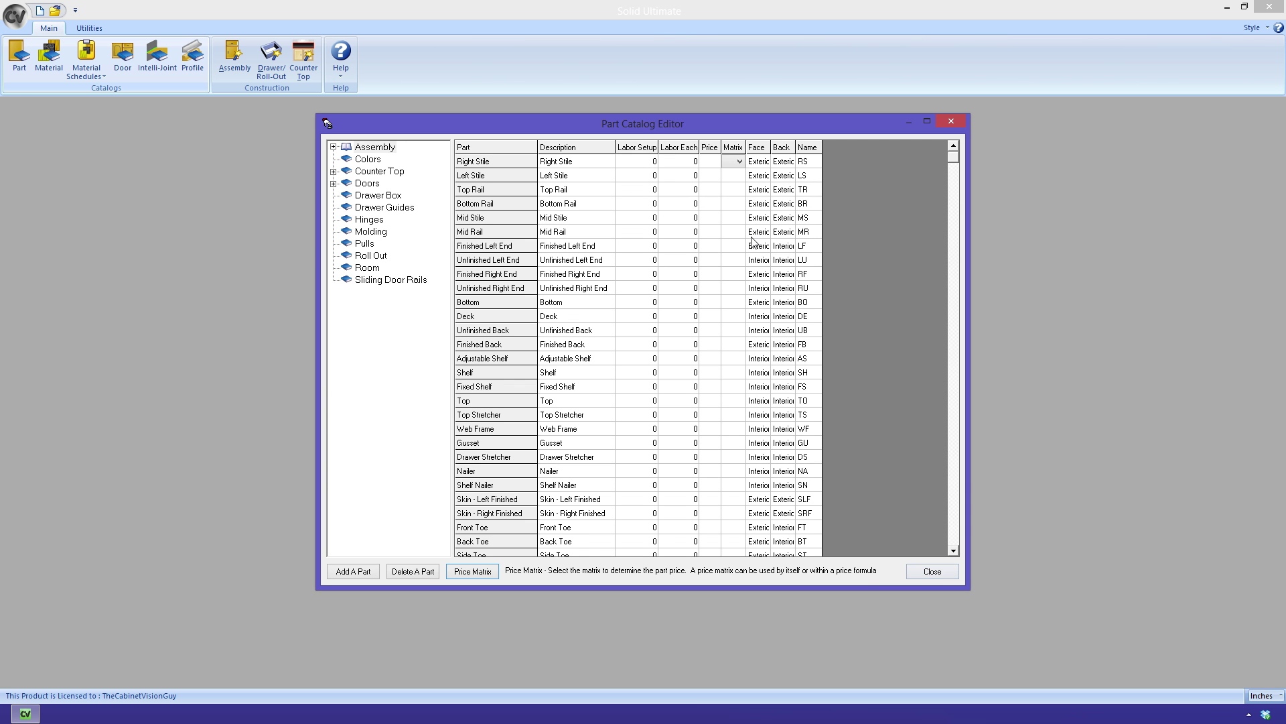
Set Right Stile's price matrix to Simple, then back to None, and close the Part Catalog Editor.
click(739, 163)
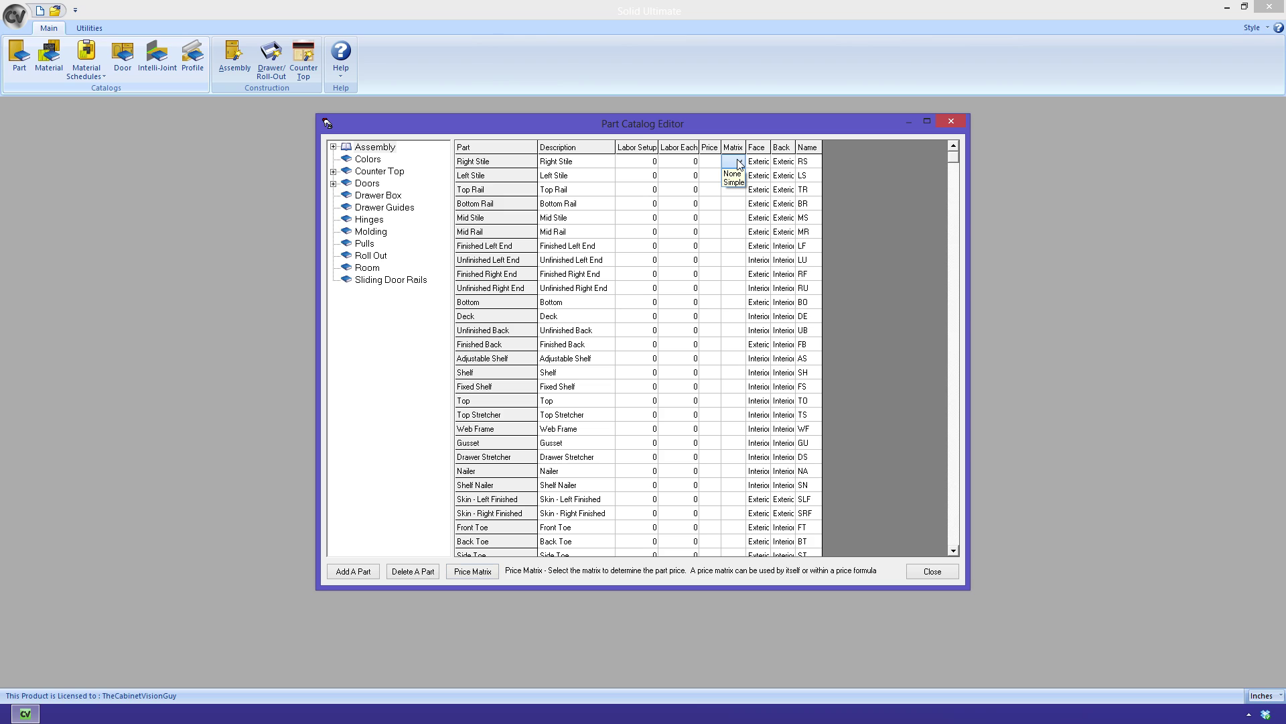
click(734, 182)
click(739, 163)
click(735, 174)
click(933, 571)
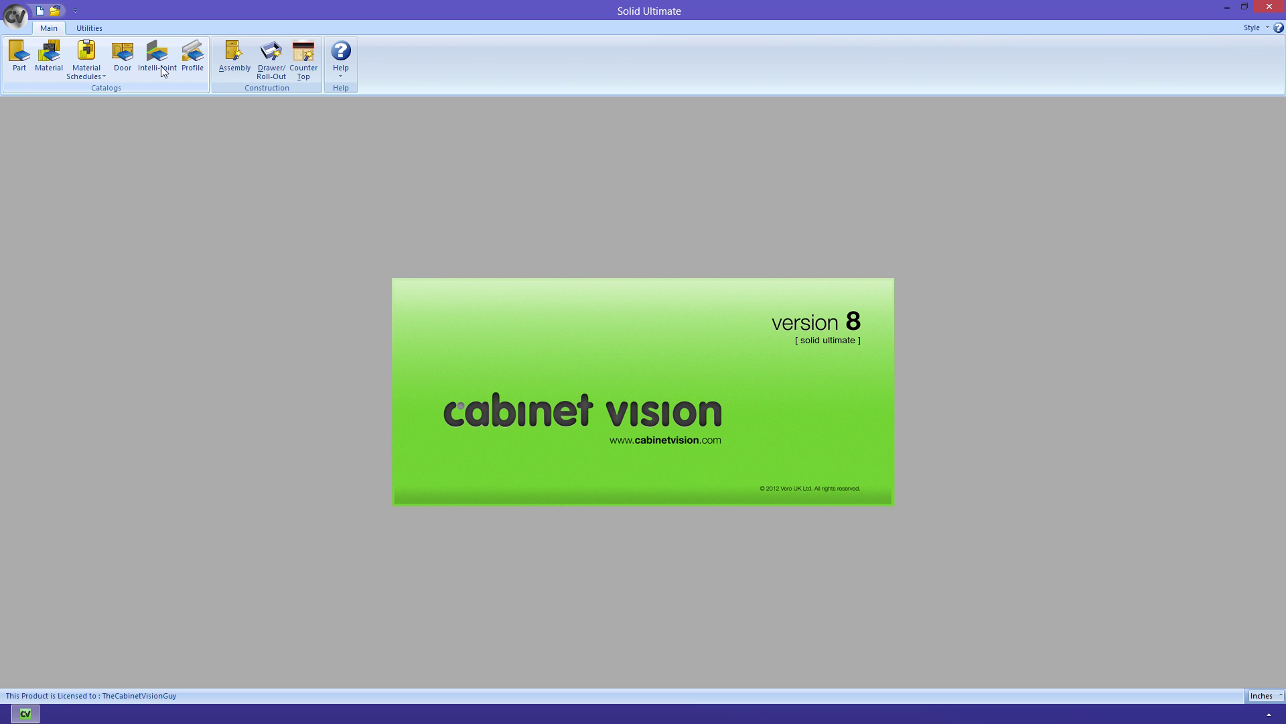
Open the Intelli-Joint Catalog and preview the 1/4" Deep Dado joint on the Test tab.
click(158, 60)
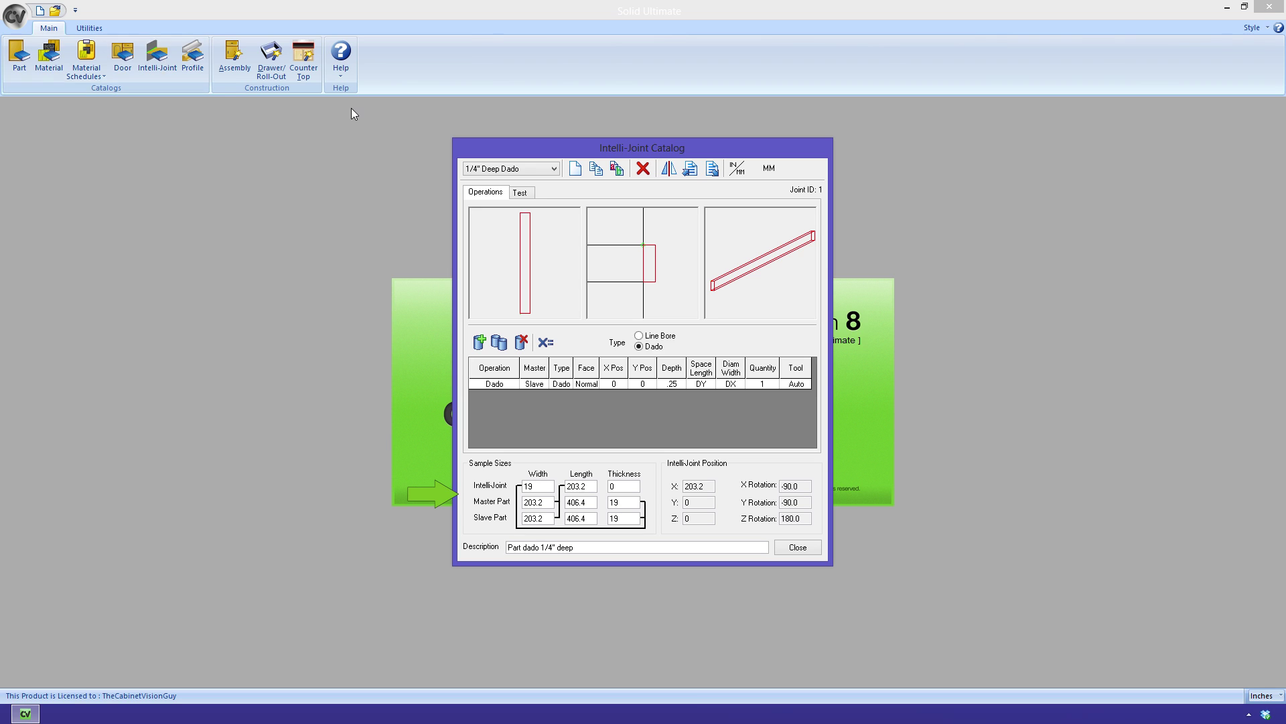
click(522, 193)
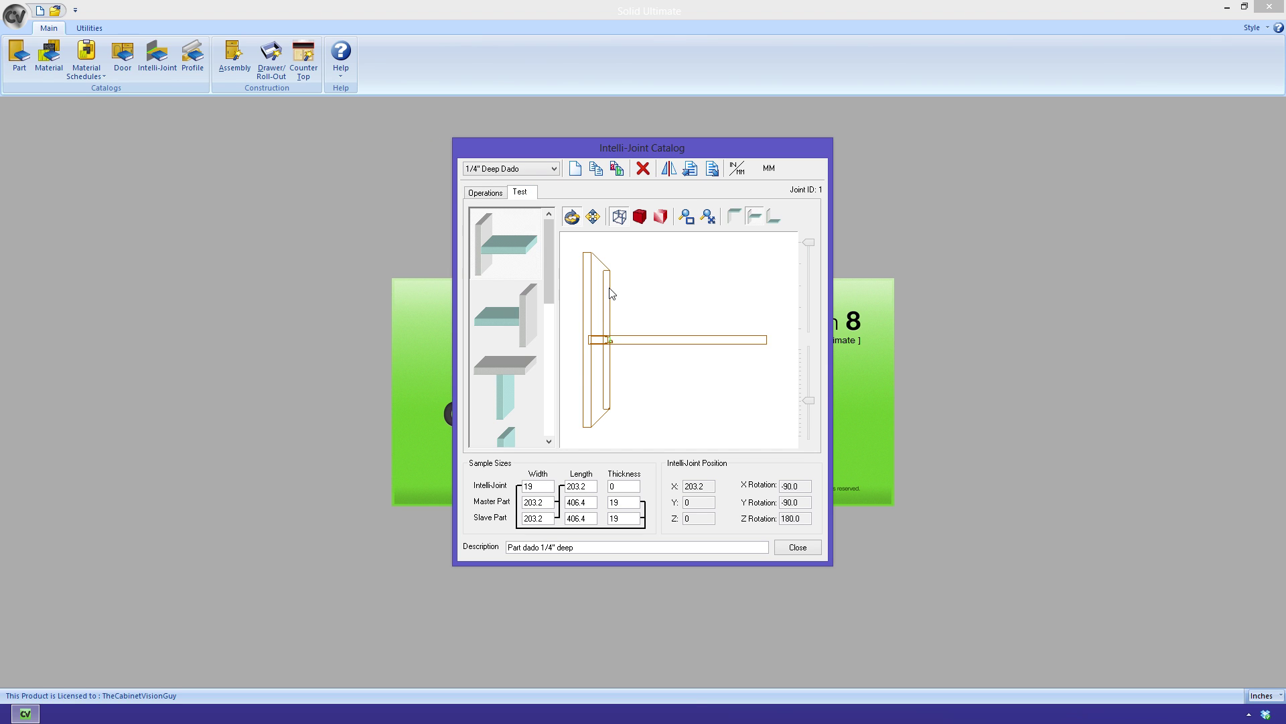
Rotate the 1/4" Deep Dado test preview, return to Operations, and close the Intelli-Joint Catalog.
drag(604, 286, 598, 326)
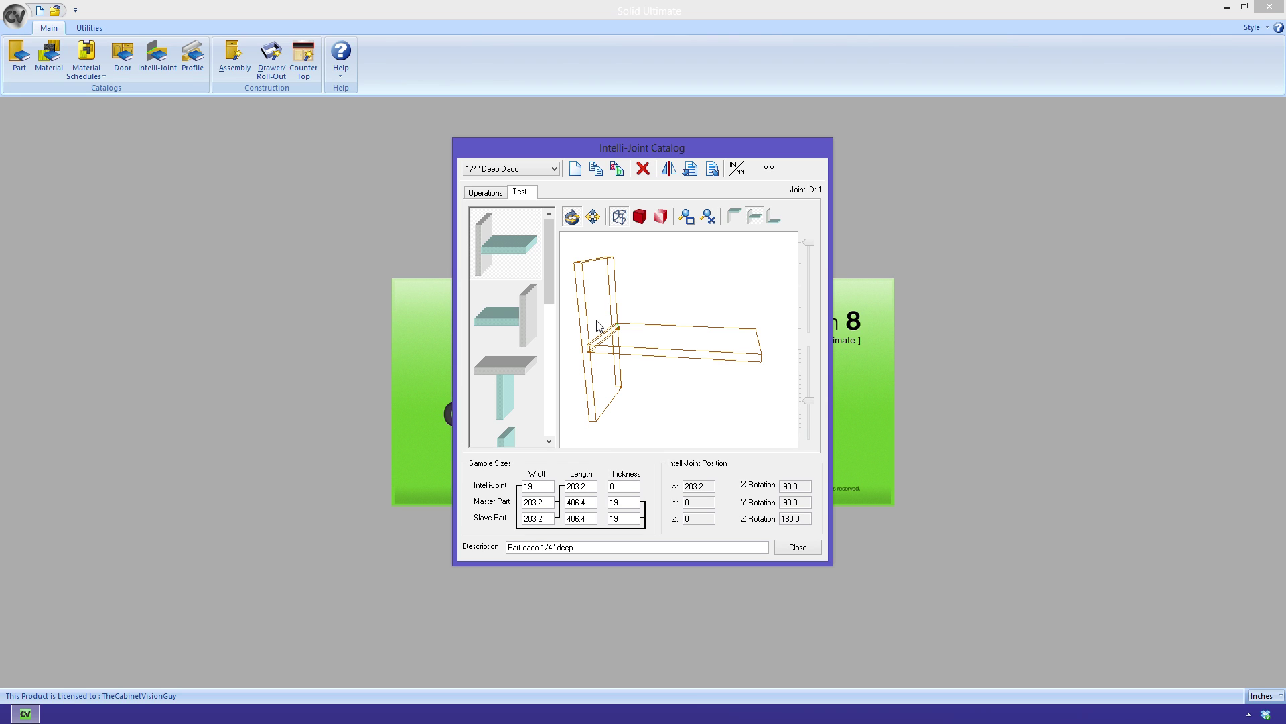
click(496, 199)
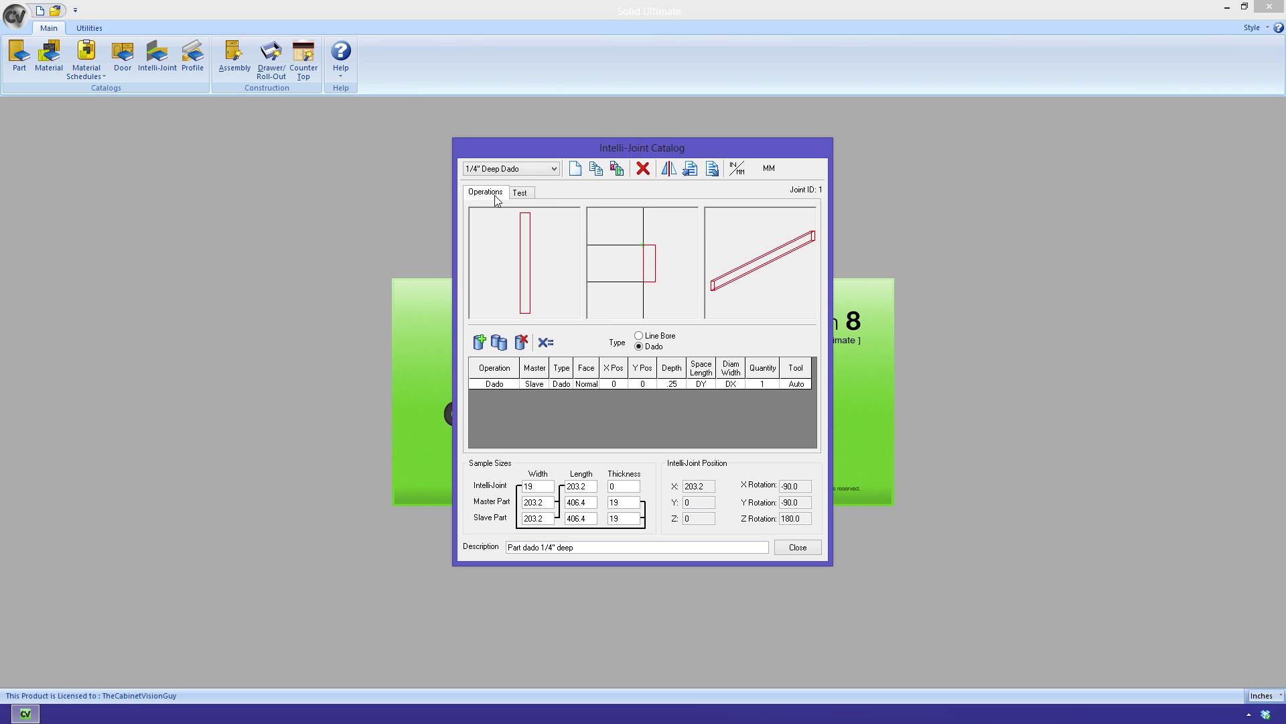
click(798, 548)
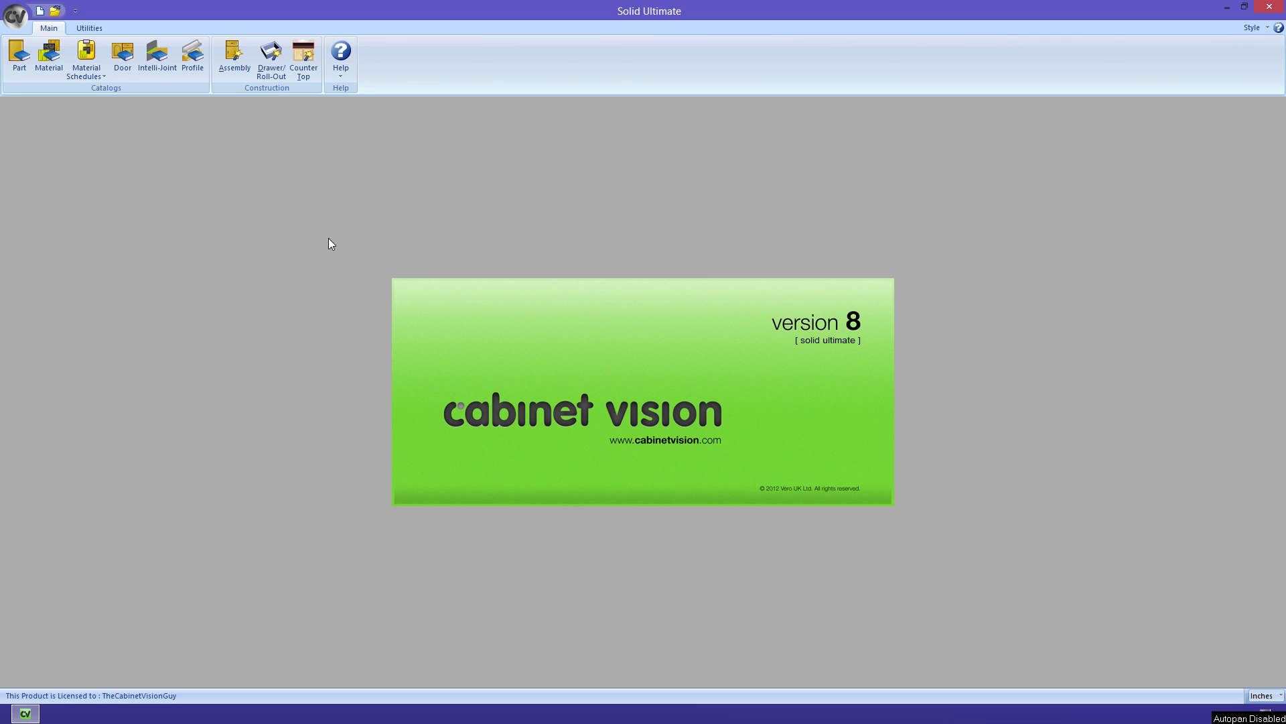
click(303, 70)
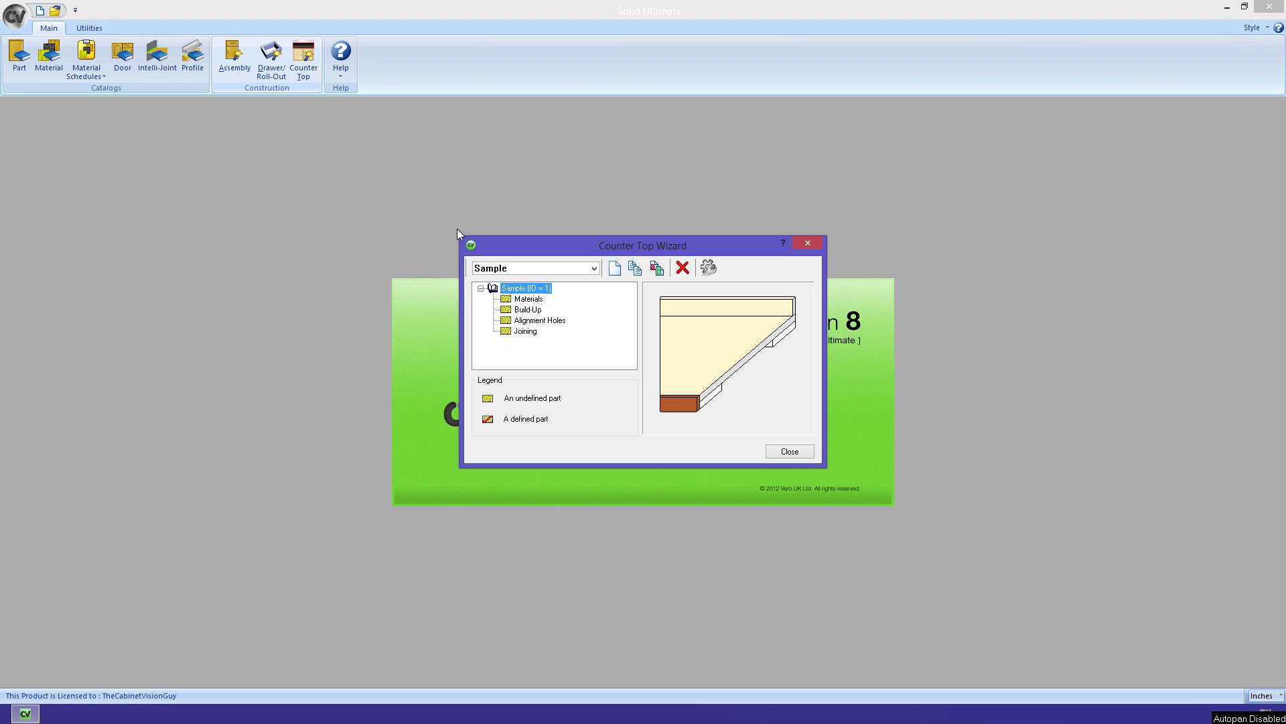
double_click(506, 300)
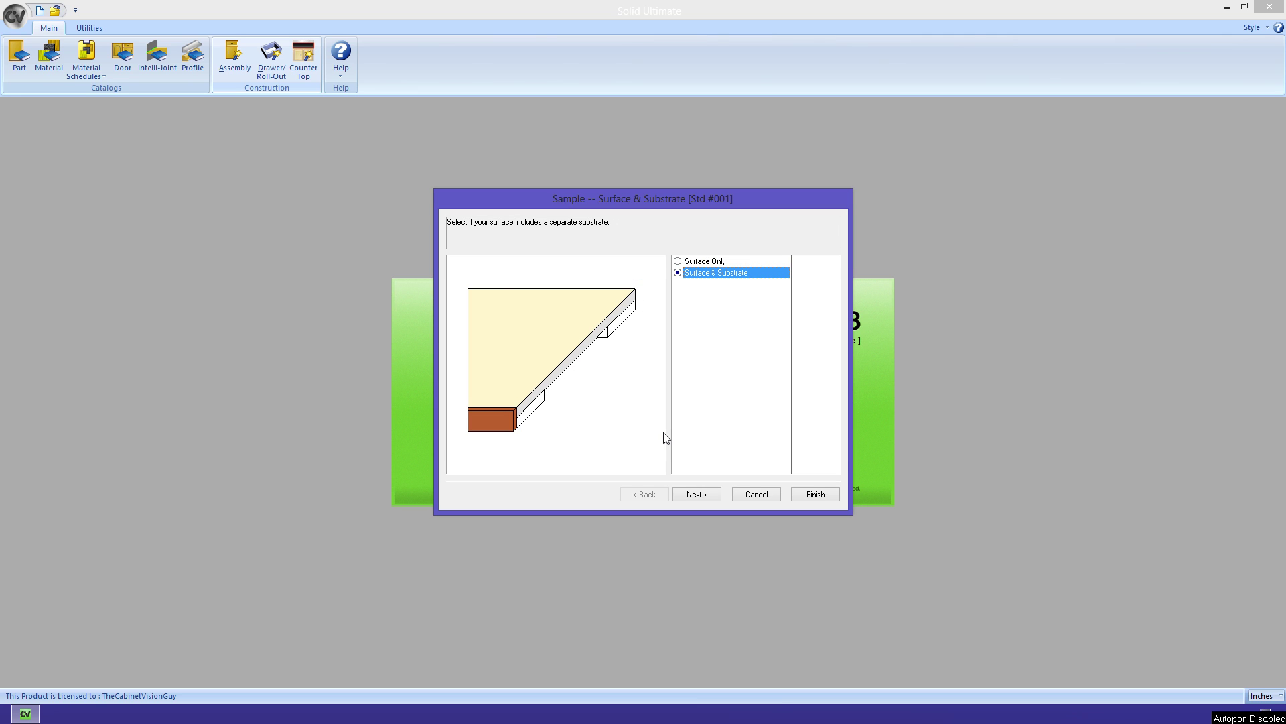
click(690, 493)
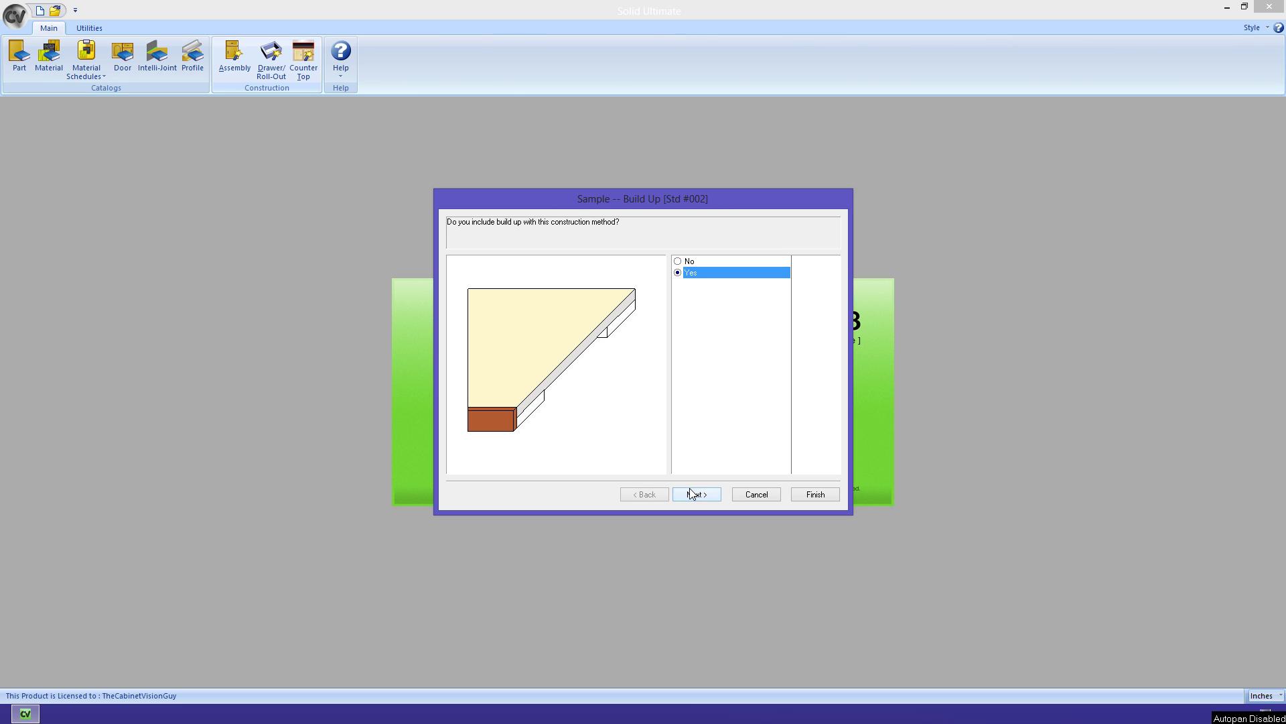
click(690, 493)
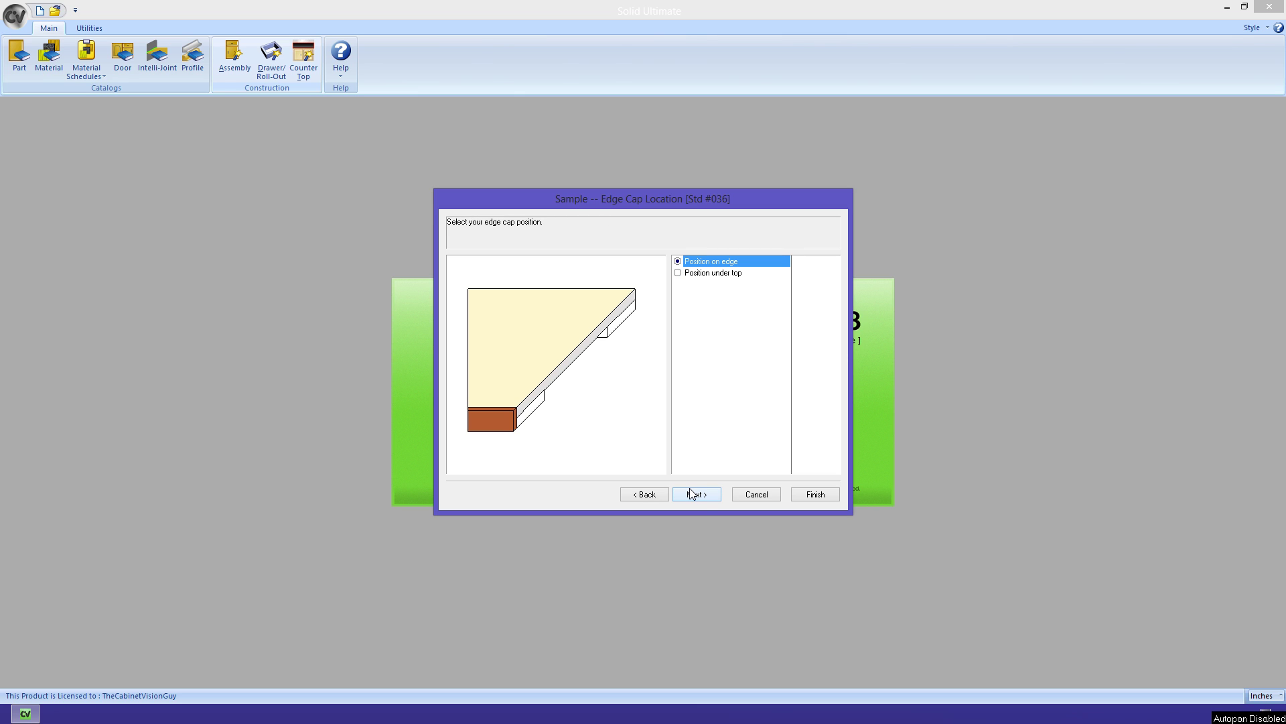
click(690, 492)
click(691, 494)
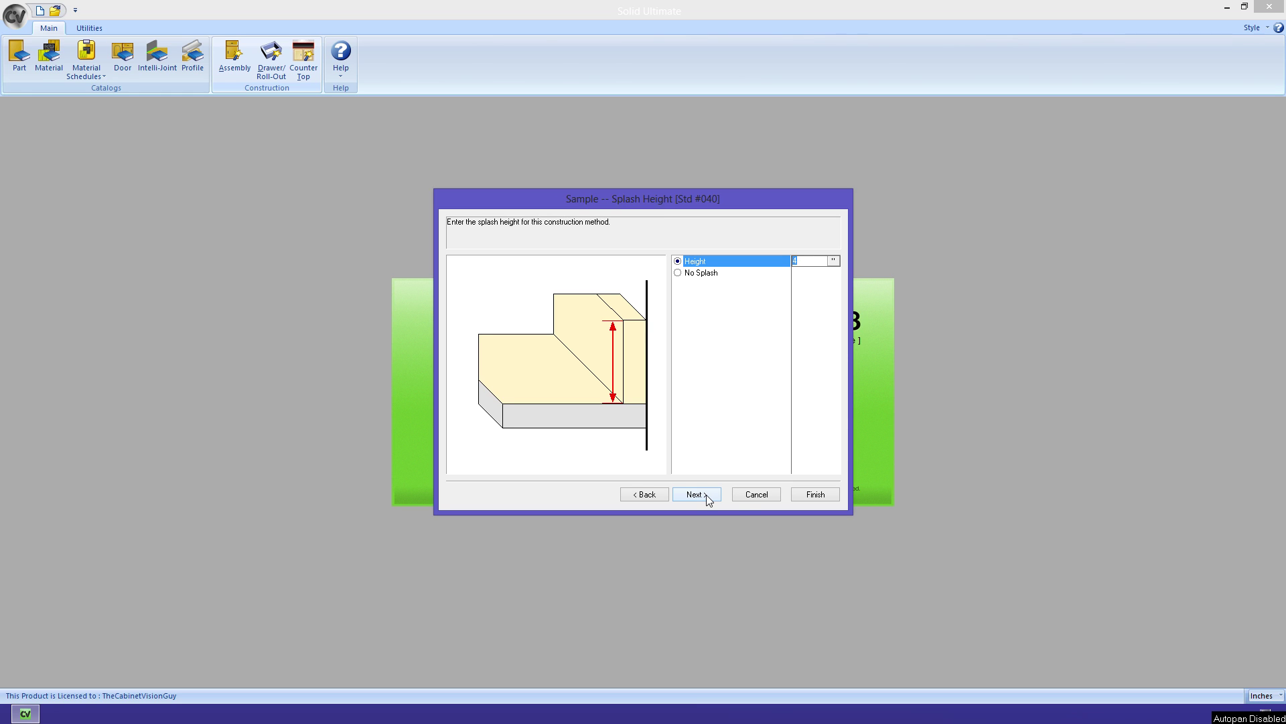
click(745, 496)
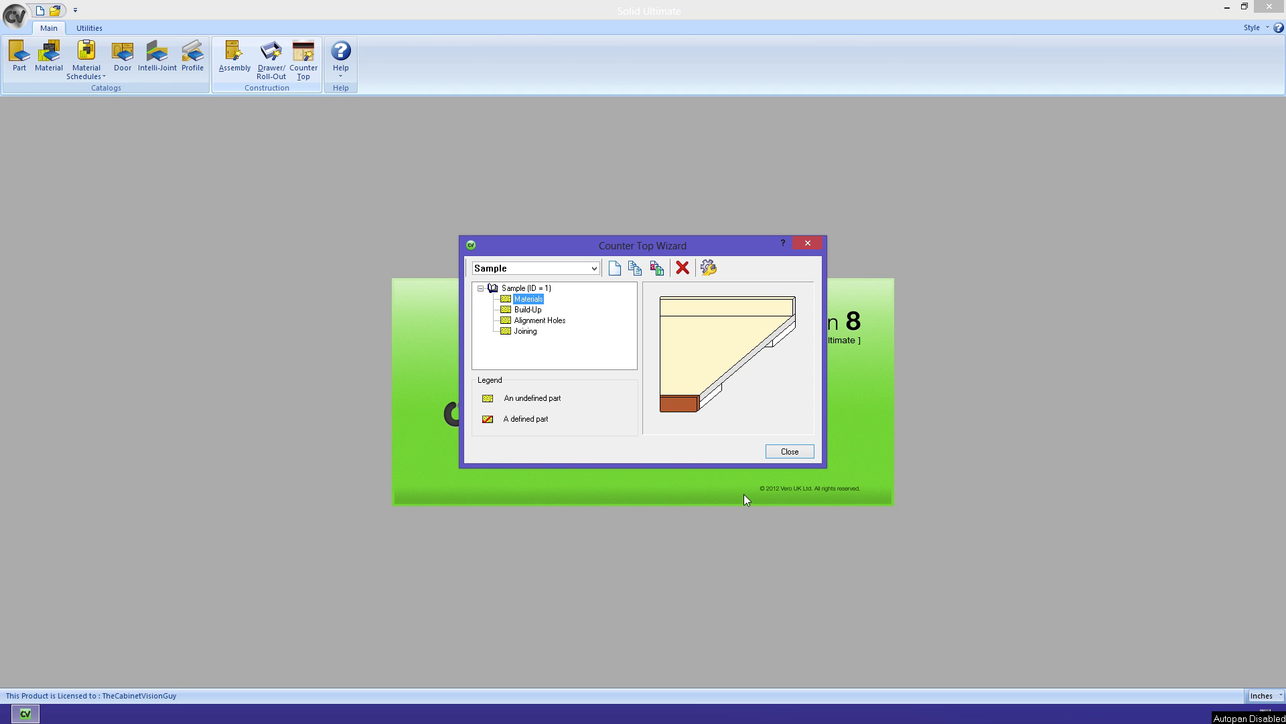
click(779, 452)
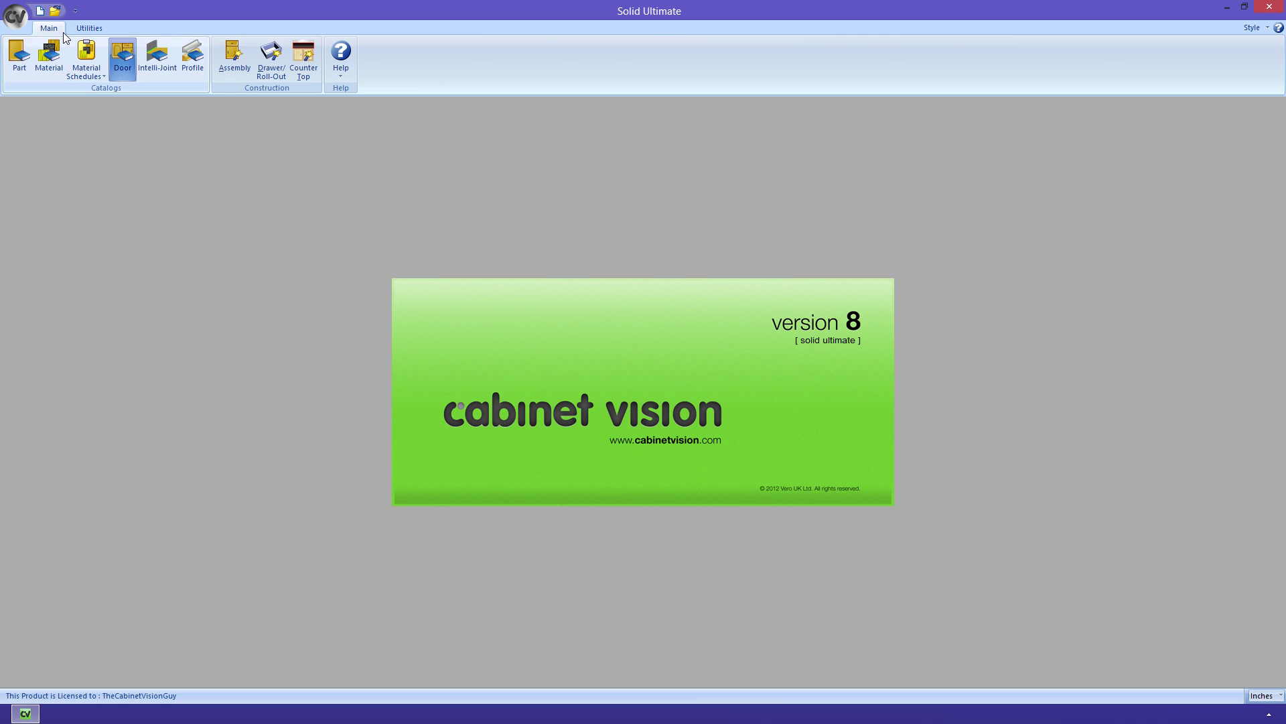
click(38, 12)
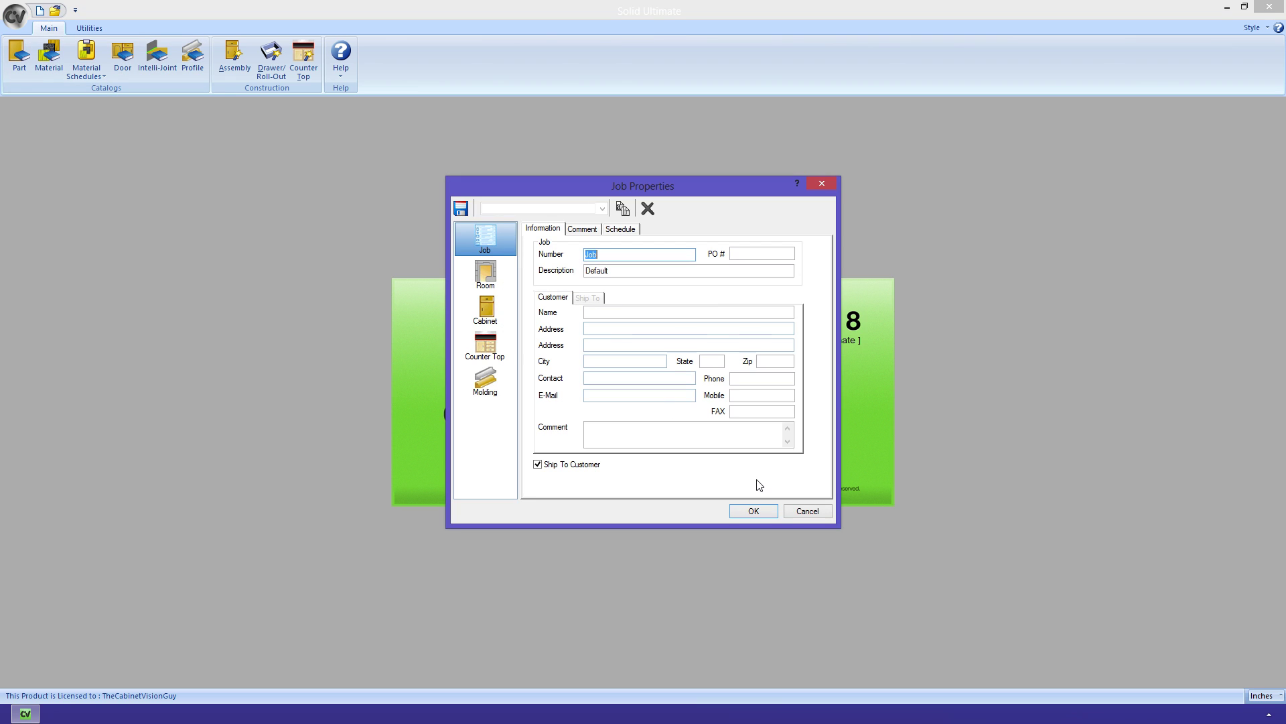
Accept Job Properties and draw a single 90 31/32 wall in the room plan.
click(754, 511)
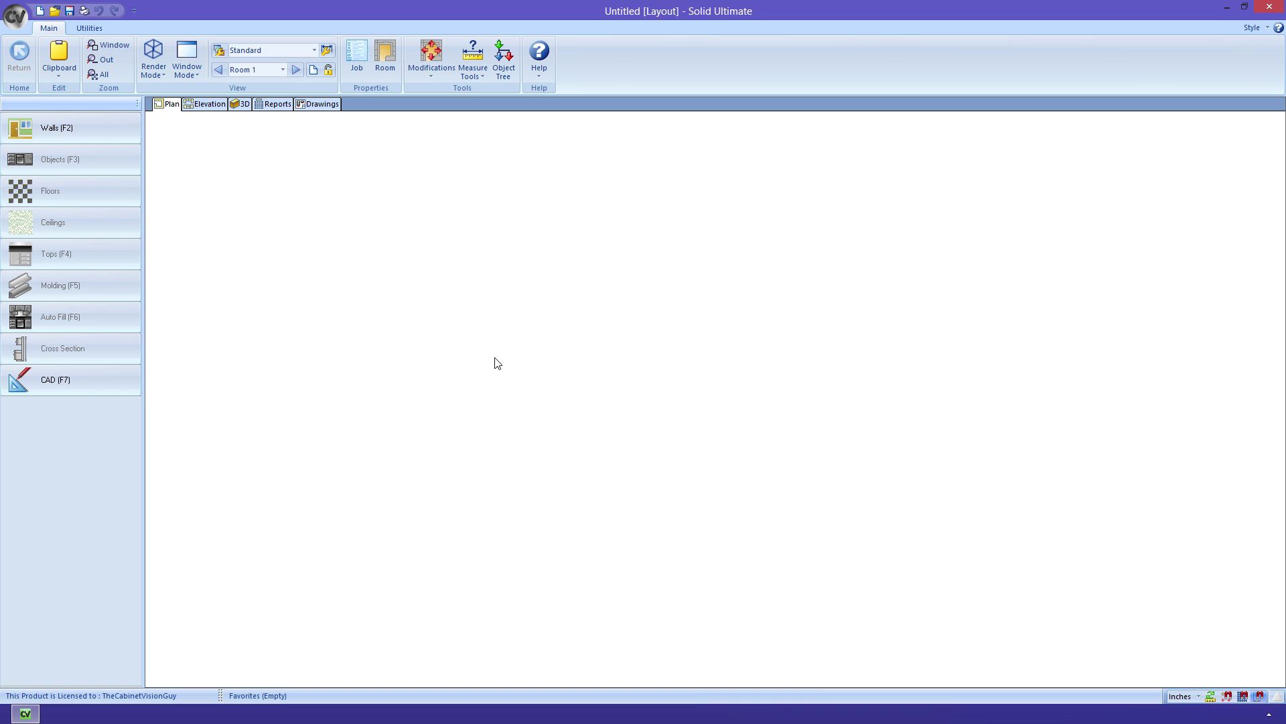
click(115, 131)
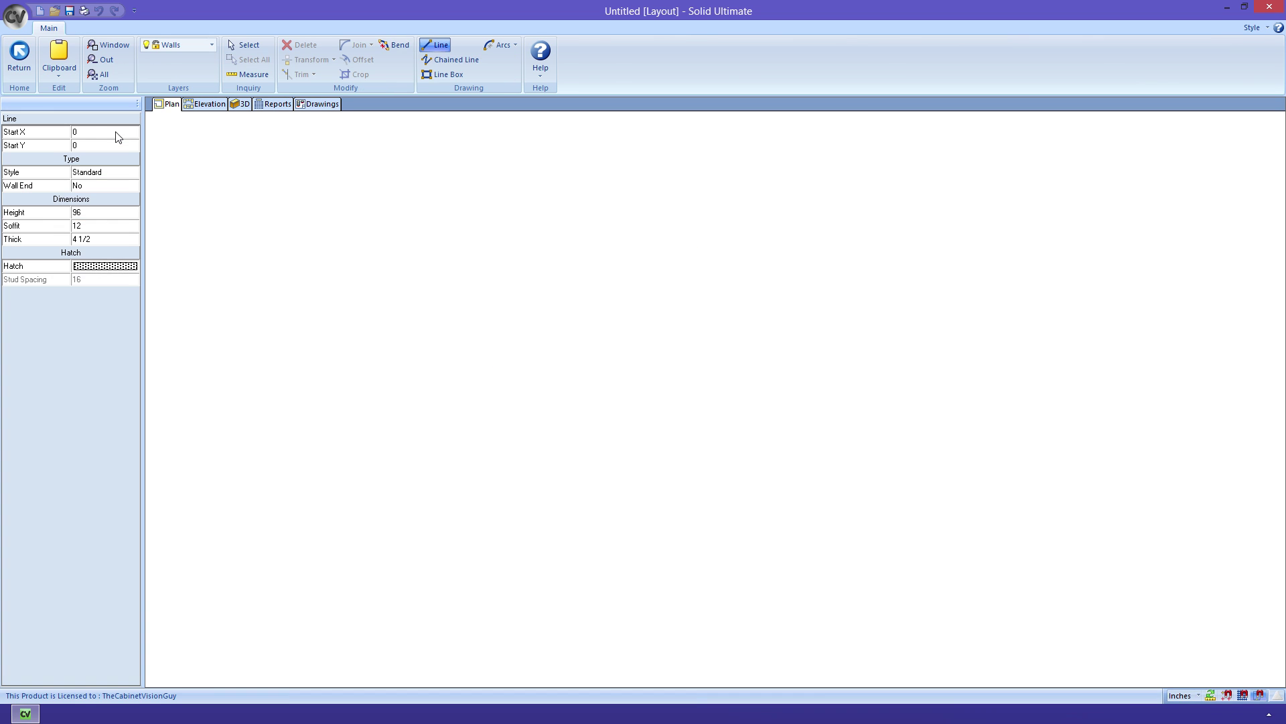
click(357, 329)
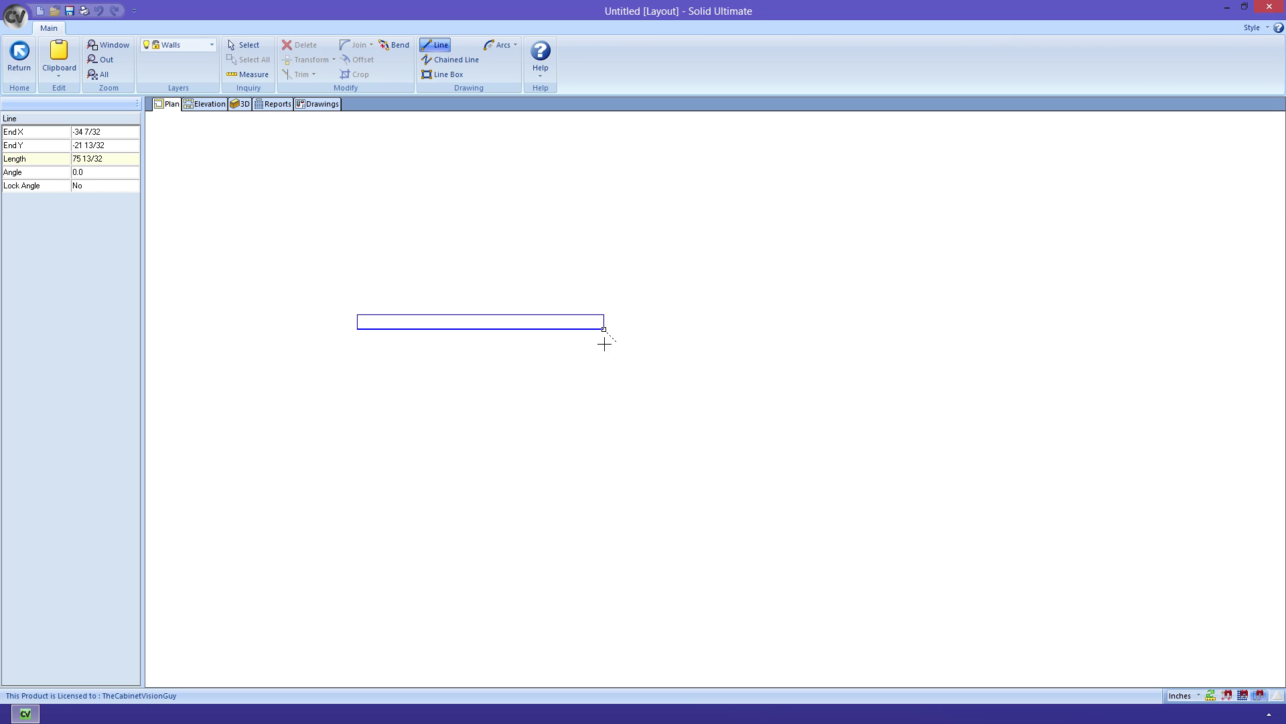
click(654, 328)
right_click(655, 328)
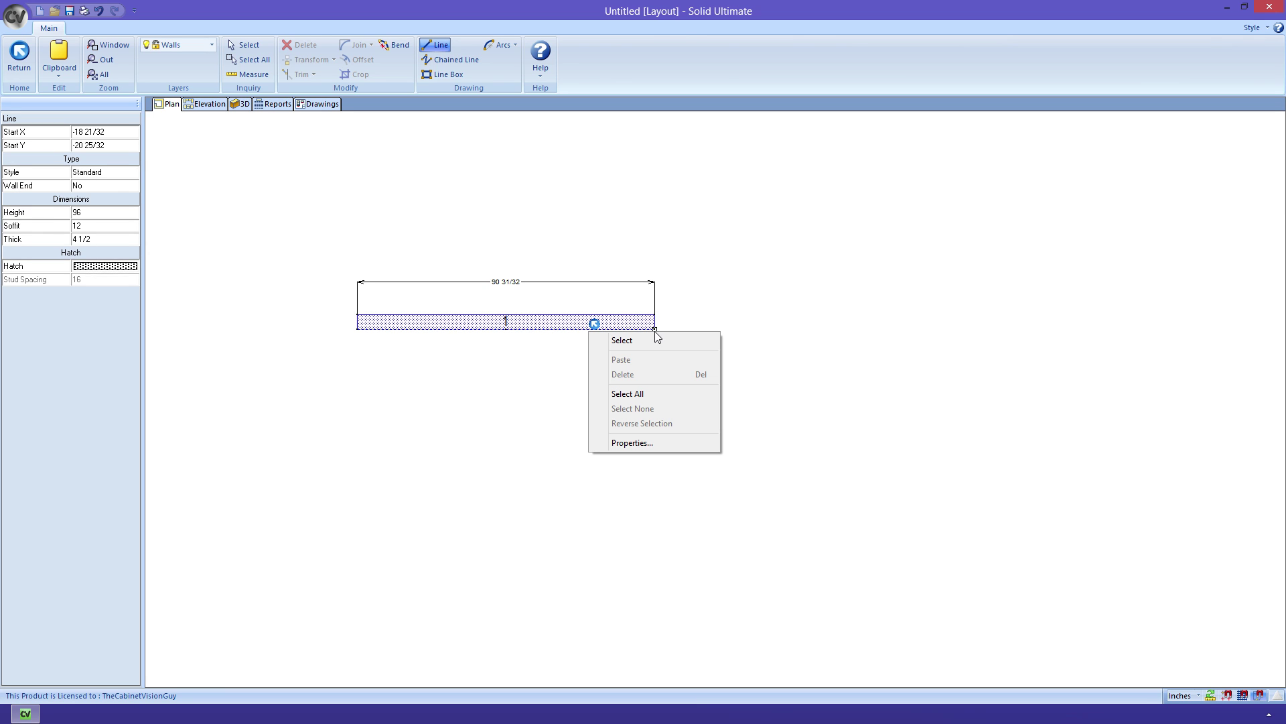
click(593, 334)
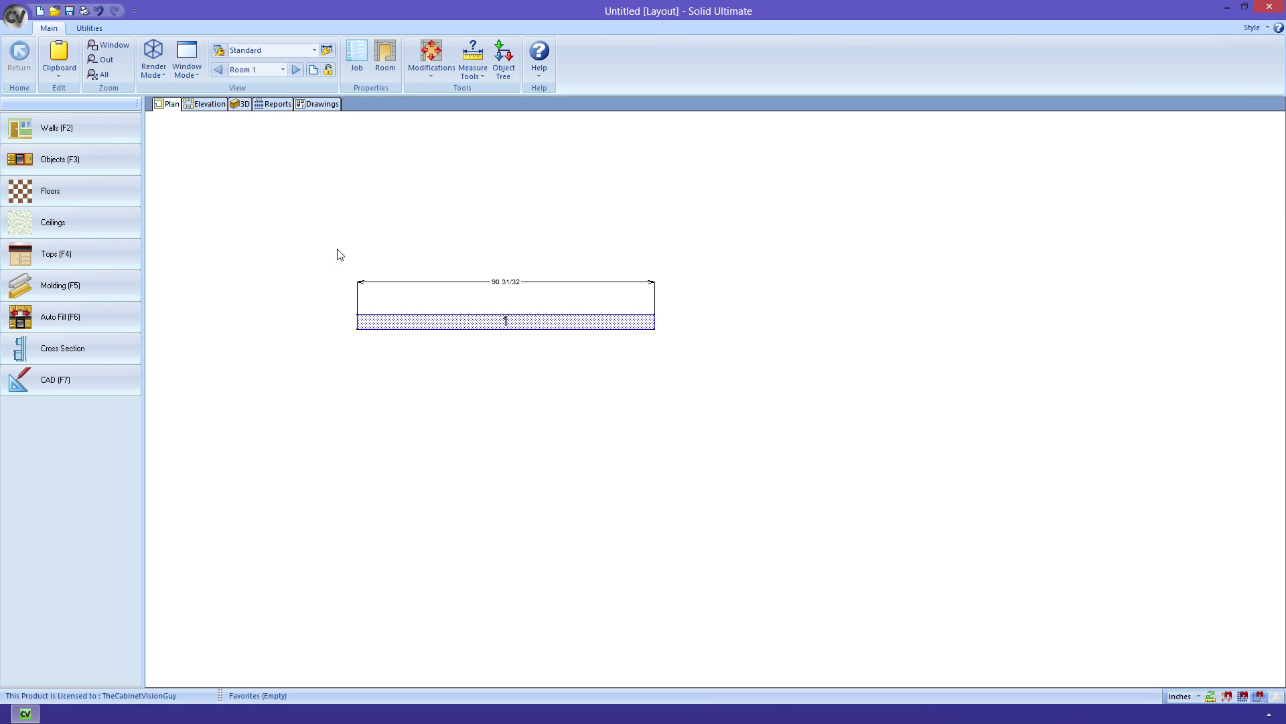
Place a Std Base cabinet from Custom Cabinets > Base Cabinets against the wall.
click(86, 159)
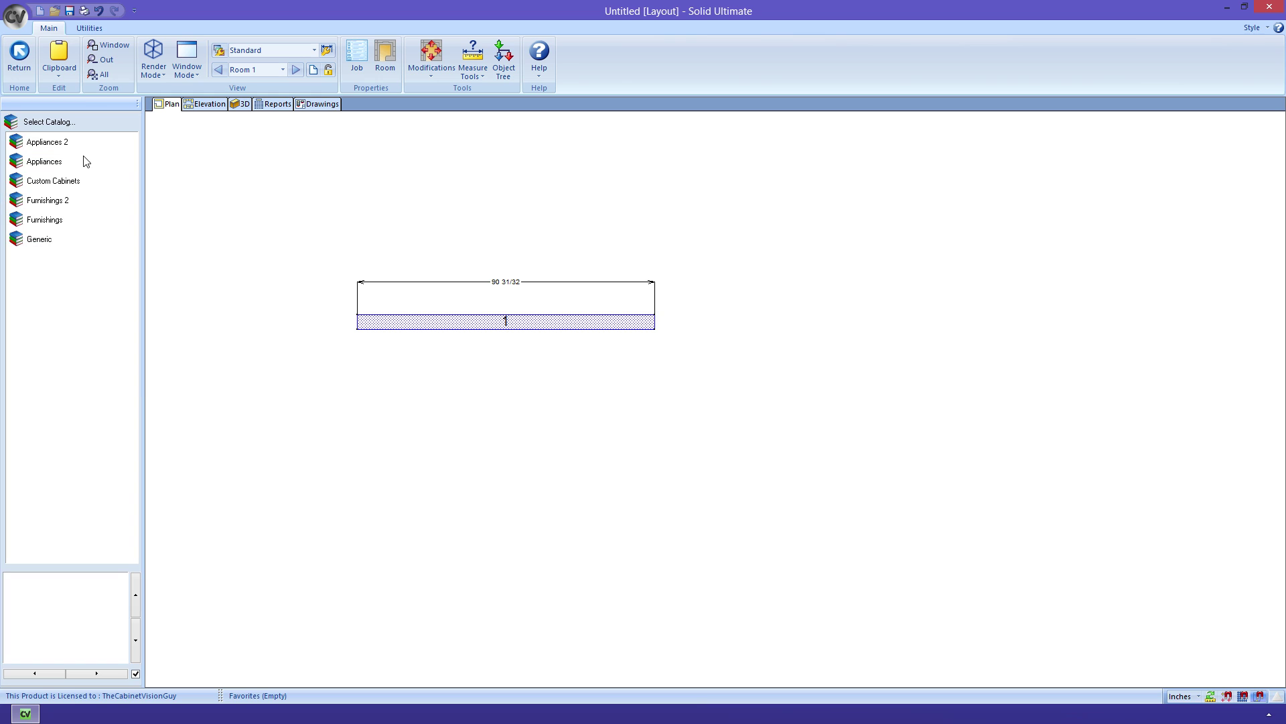
click(64, 181)
click(54, 164)
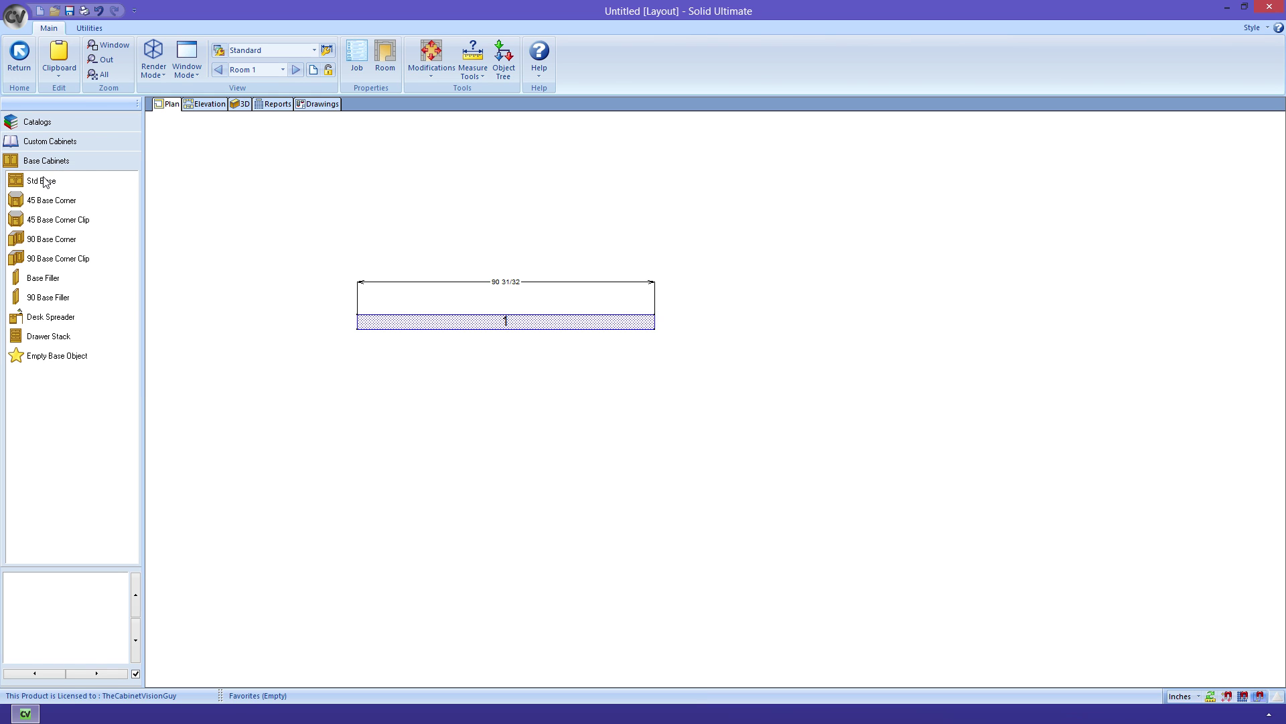
click(43, 182)
drag(43, 182, 410, 370)
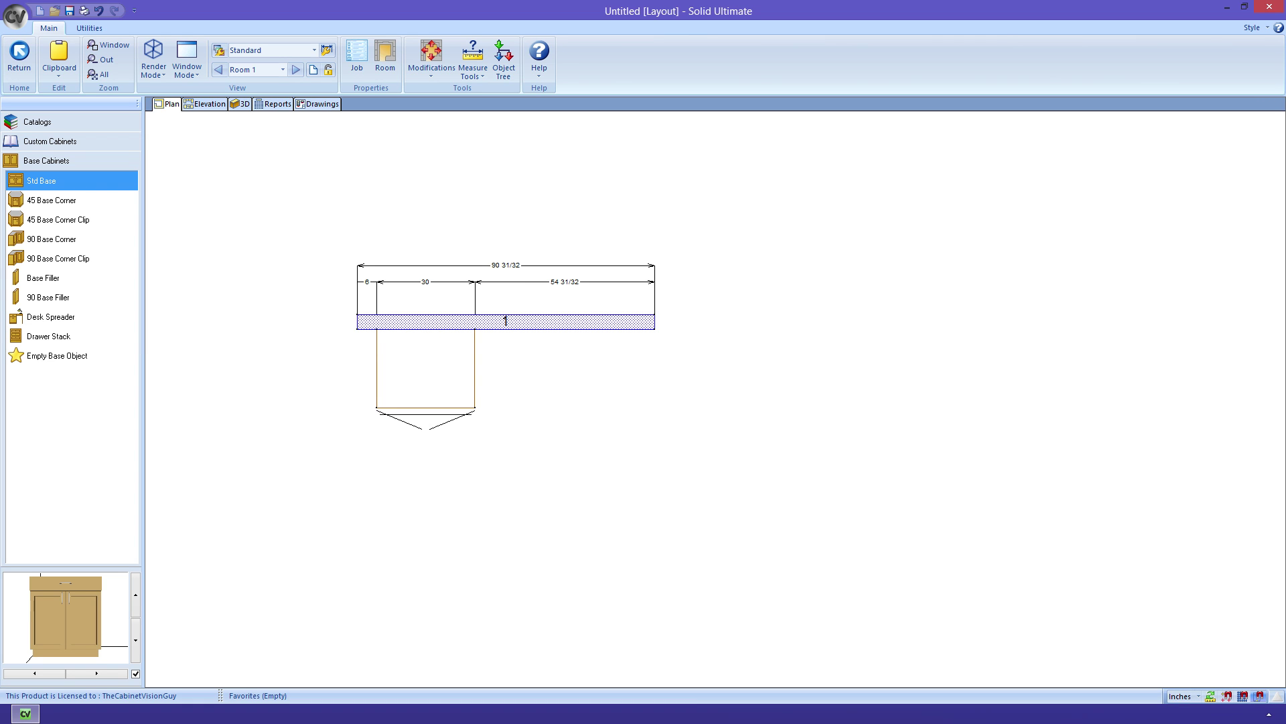
Open Edit Shape on the placed 30-wide Std Base cabinet's outline.
right_click(427, 370)
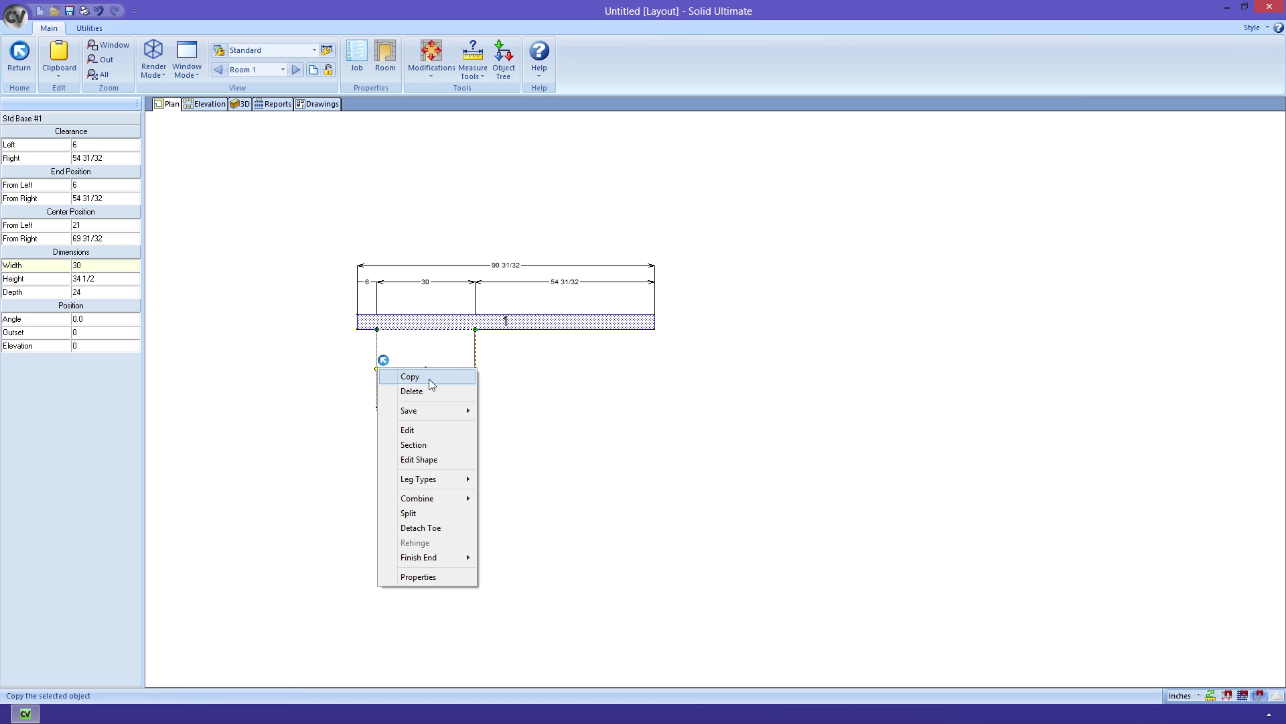
click(424, 459)
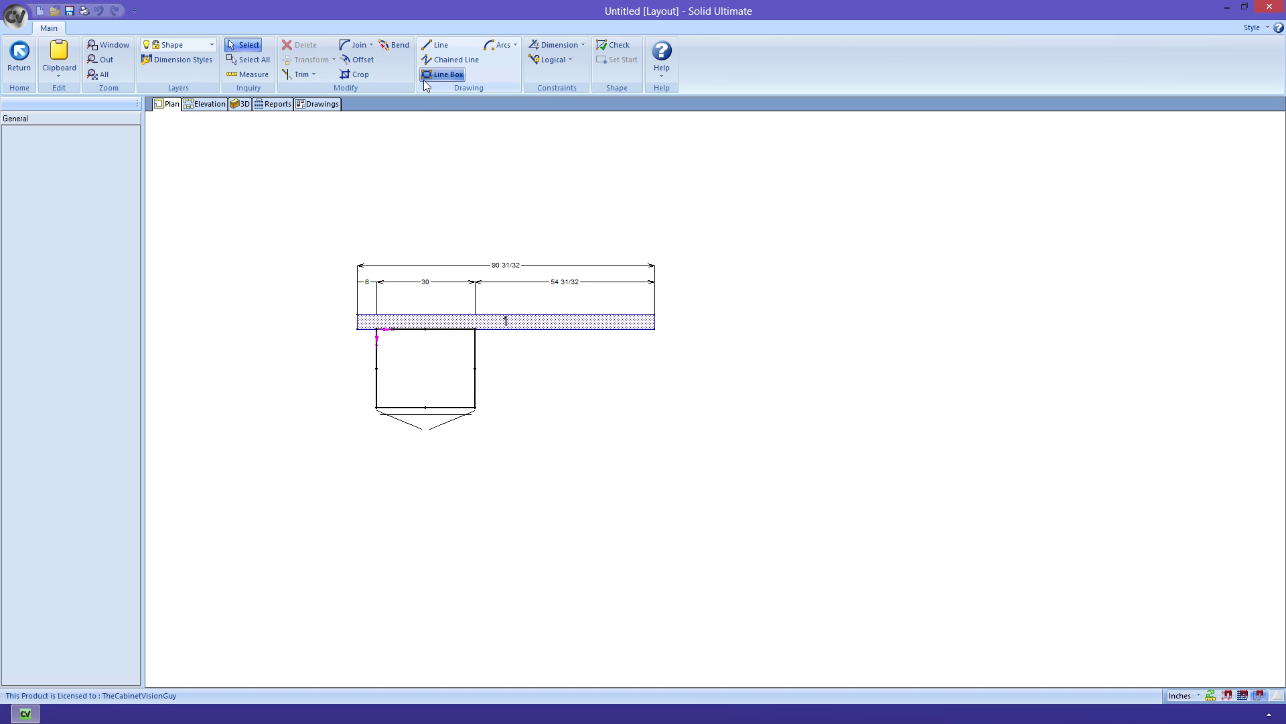
click(427, 54)
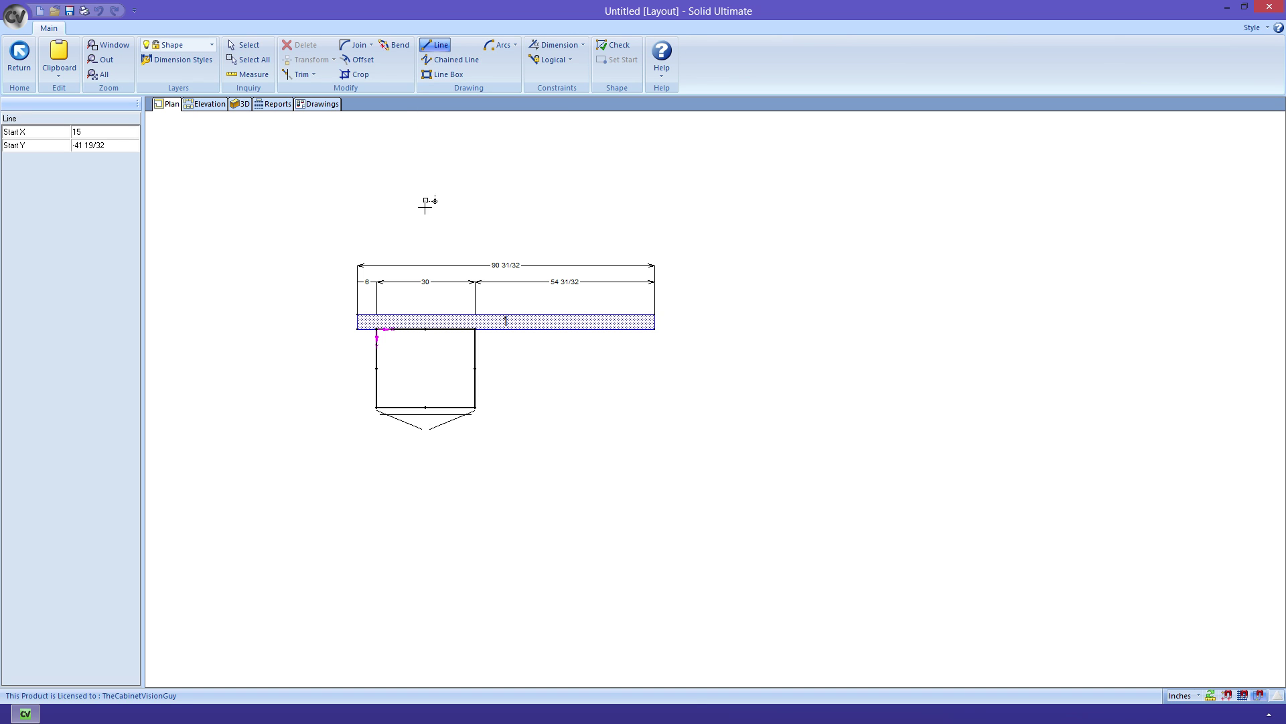
Draw a diagonal across the cabinet's front-right corner and trim away both cut-off corner segments.
click(425, 406)
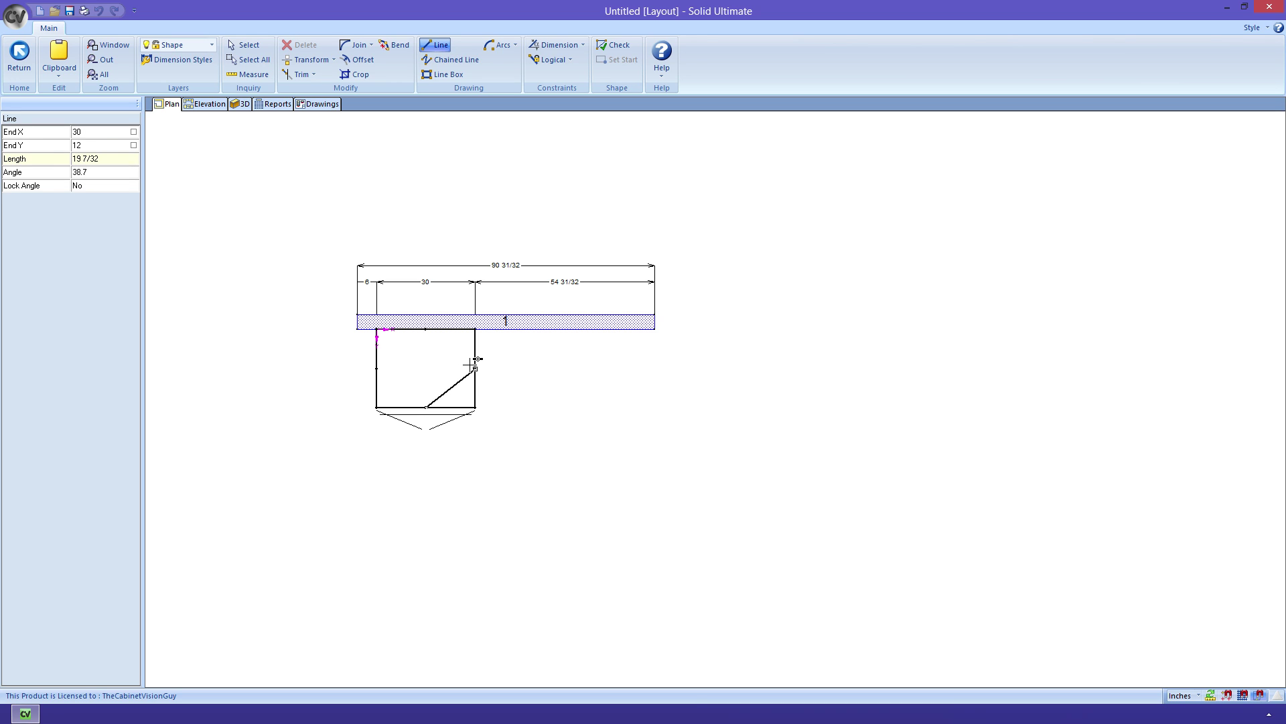
click(472, 365)
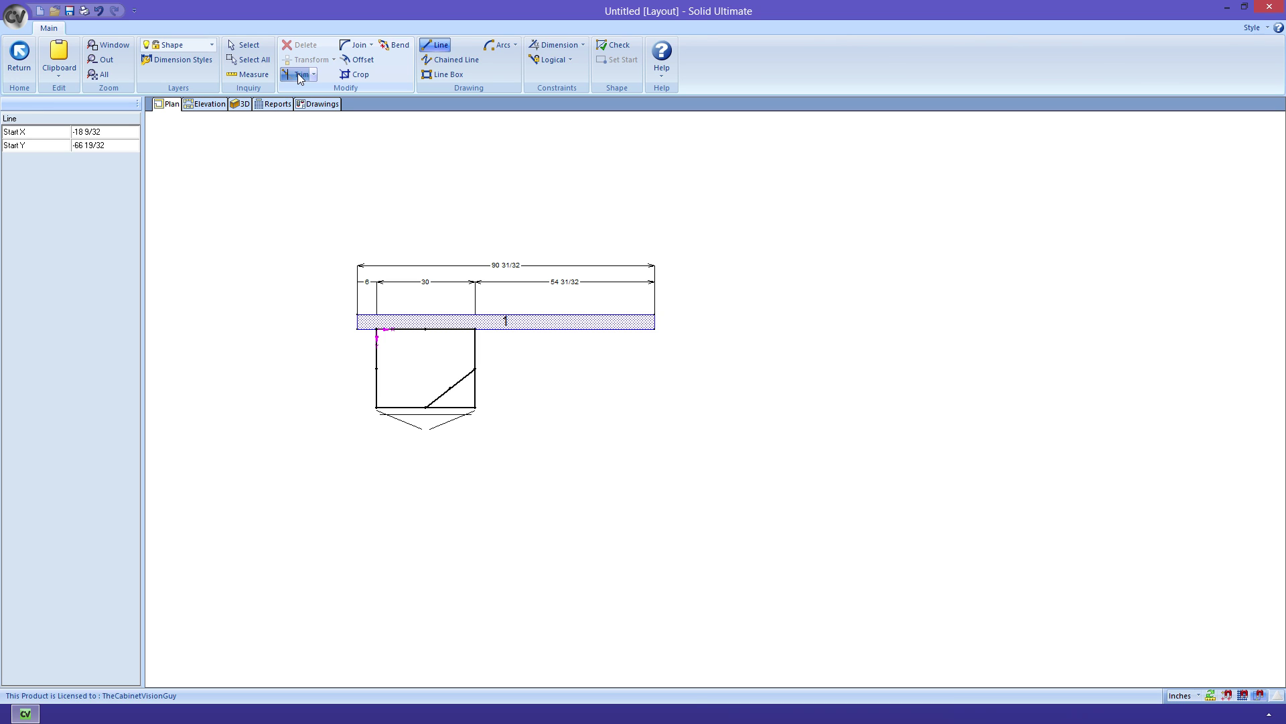
click(300, 75)
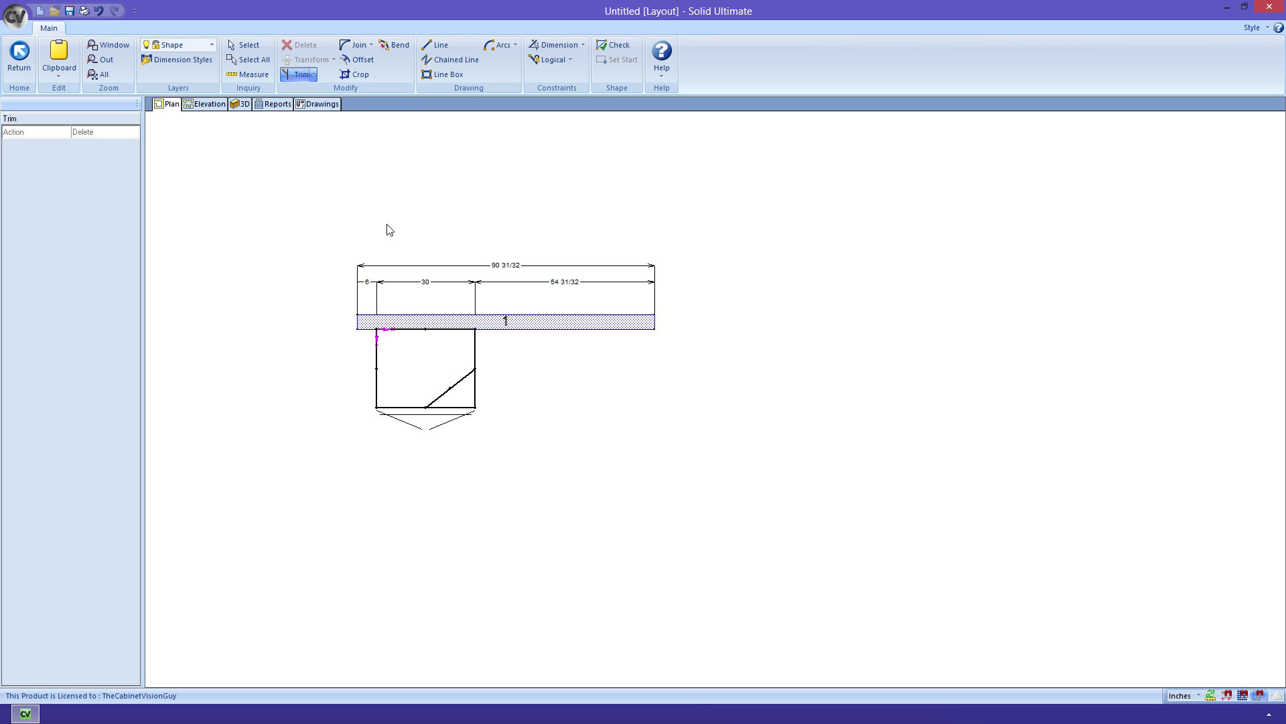
click(473, 389)
click(460, 408)
Set the bottom edge's side type to End - Auto and the left edge to Back - Auto.
key(Escape)
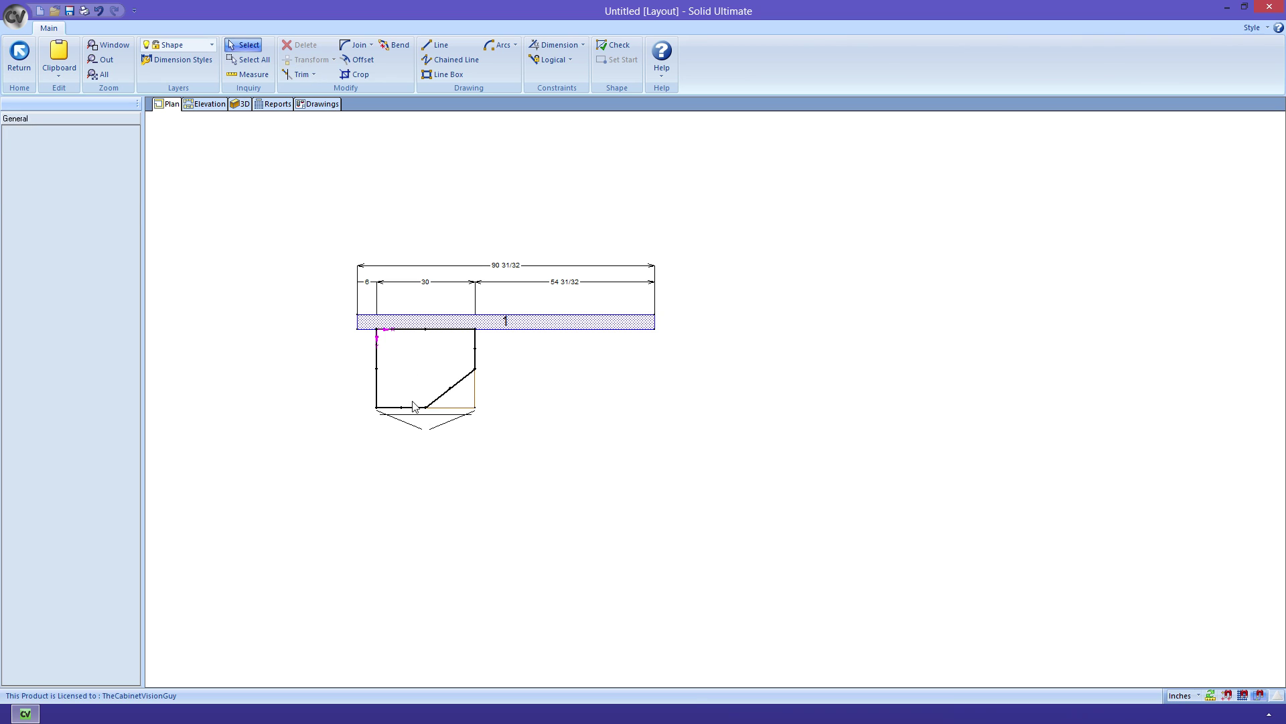
click(413, 409)
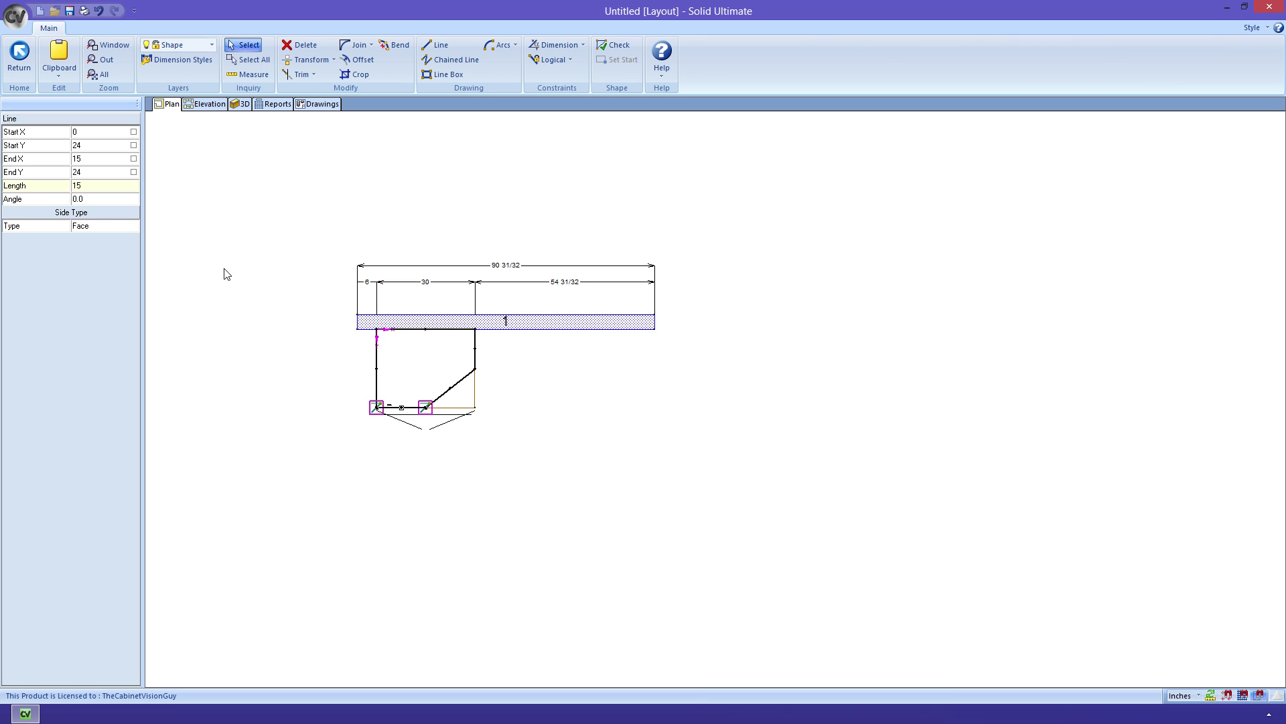
click(126, 225)
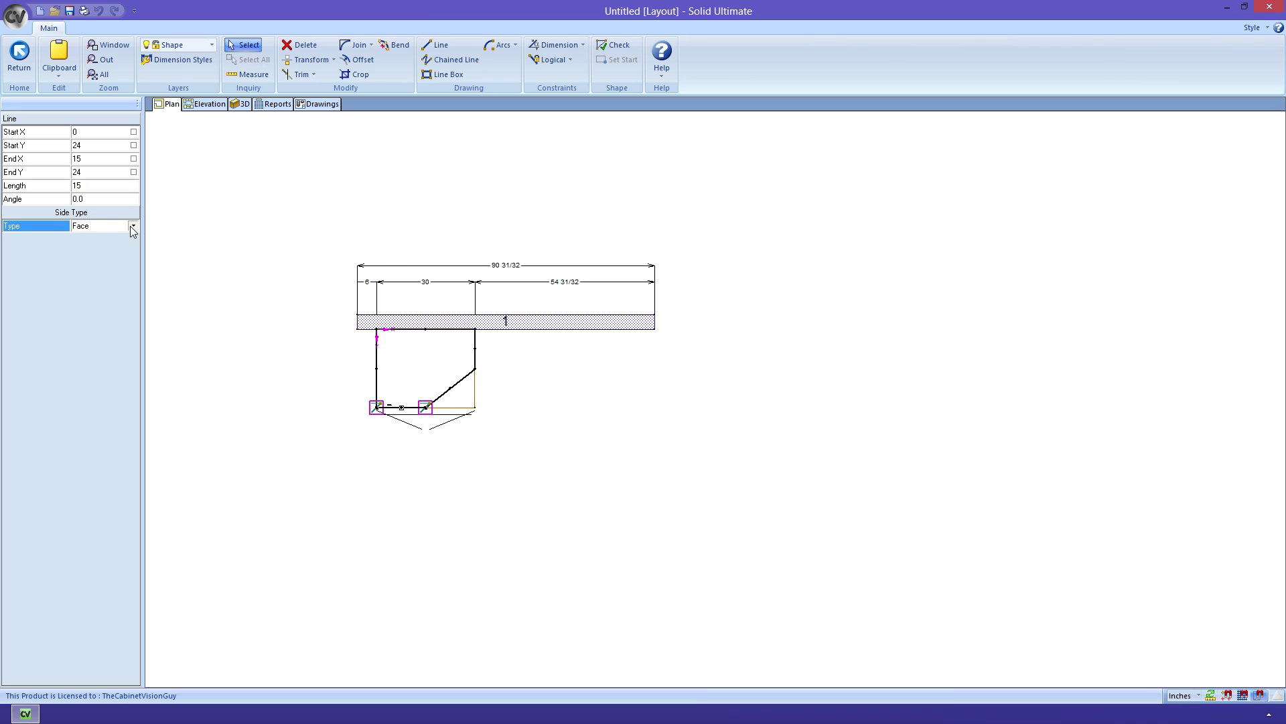
click(133, 226)
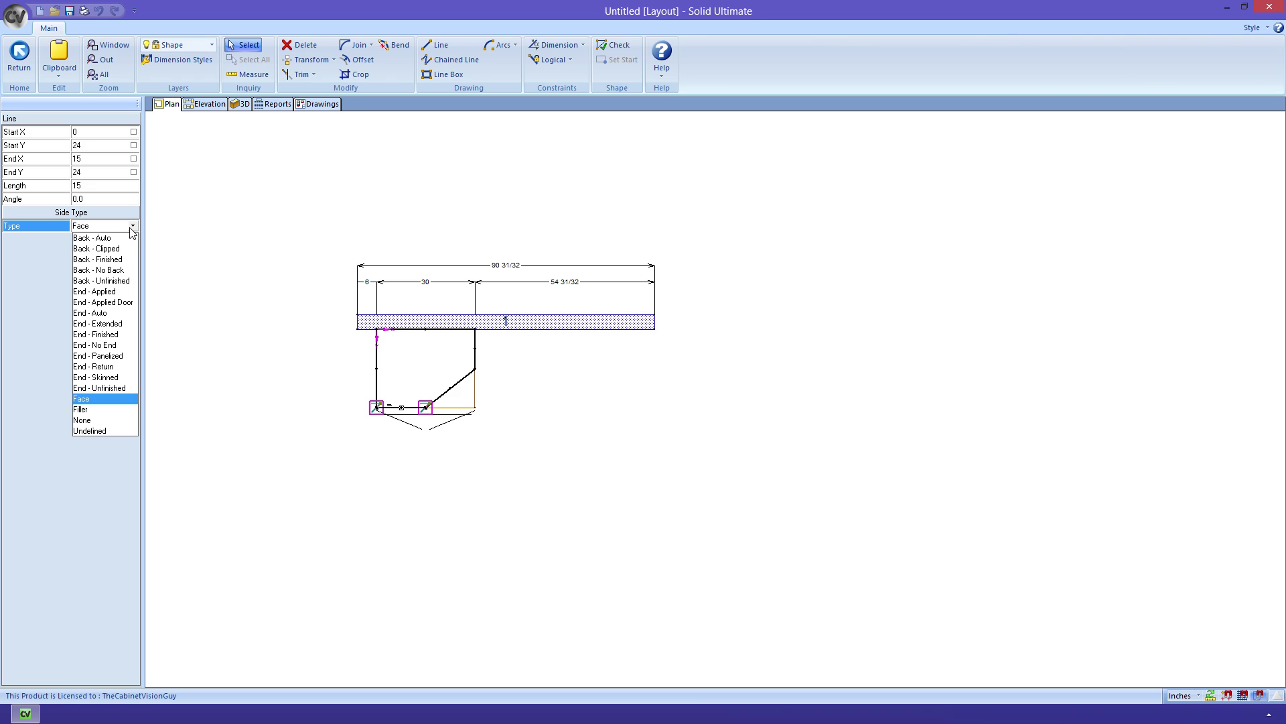
click(112, 313)
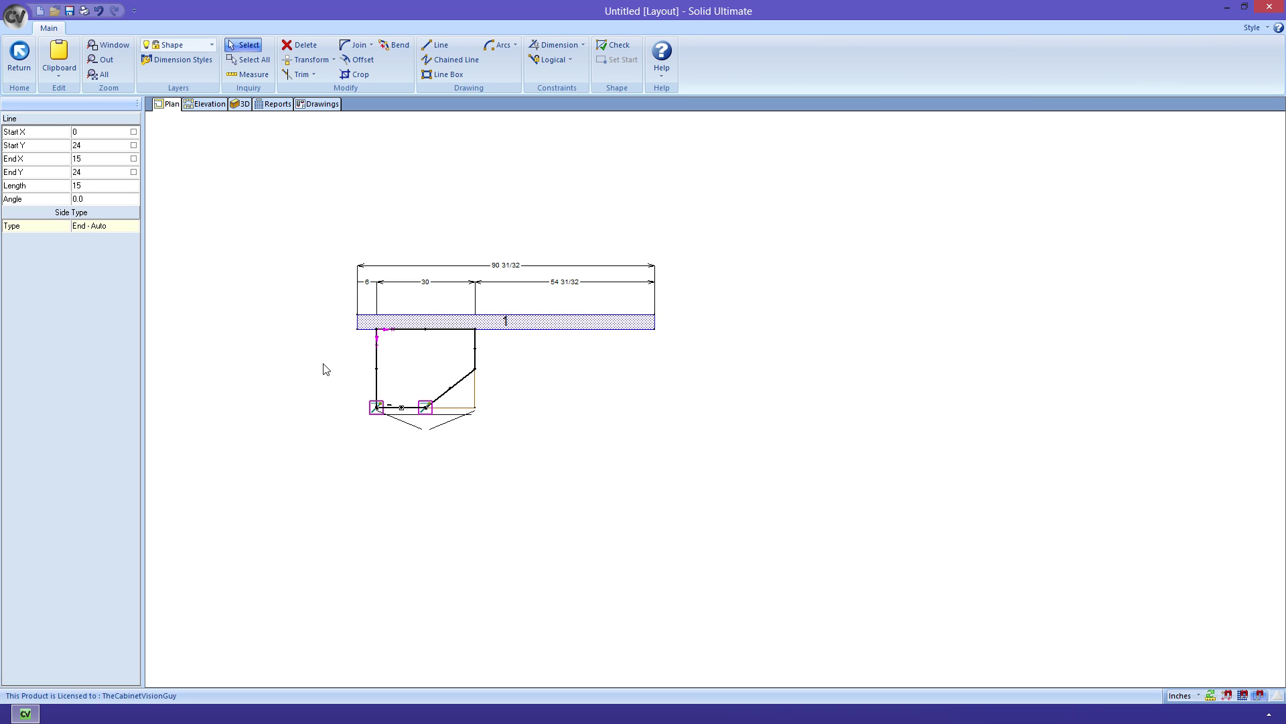
click(475, 360)
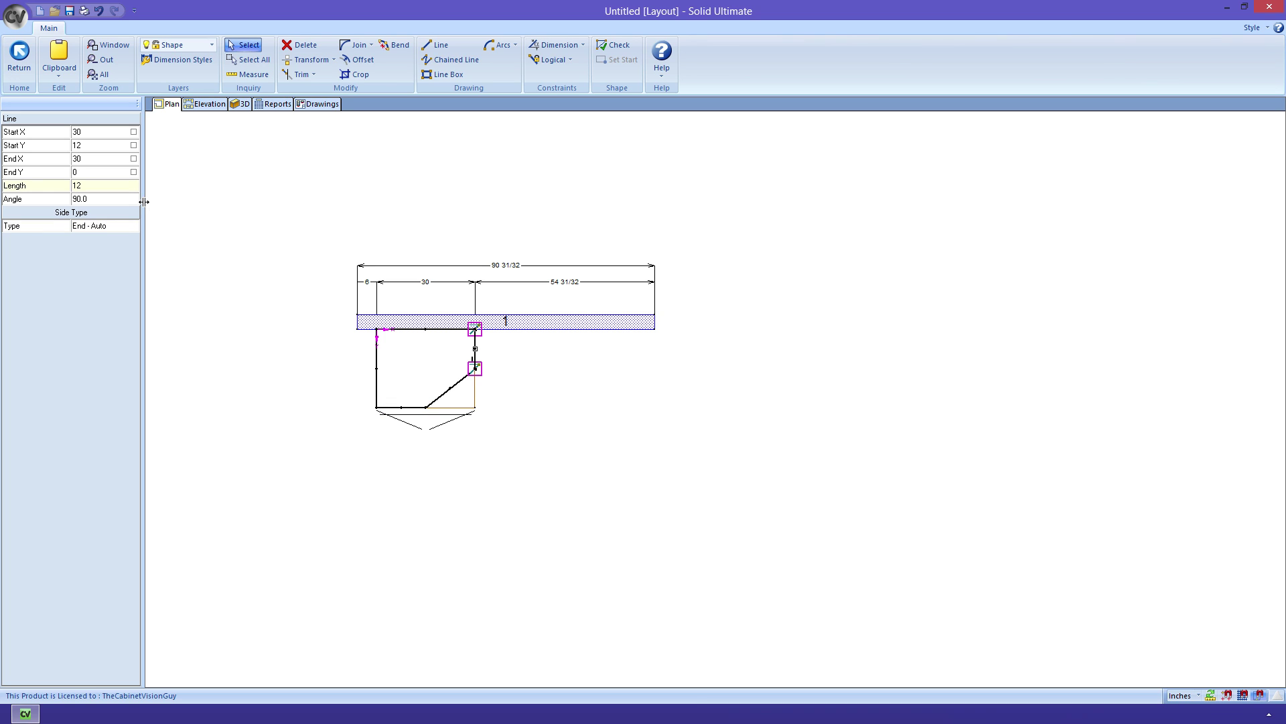
click(376, 369)
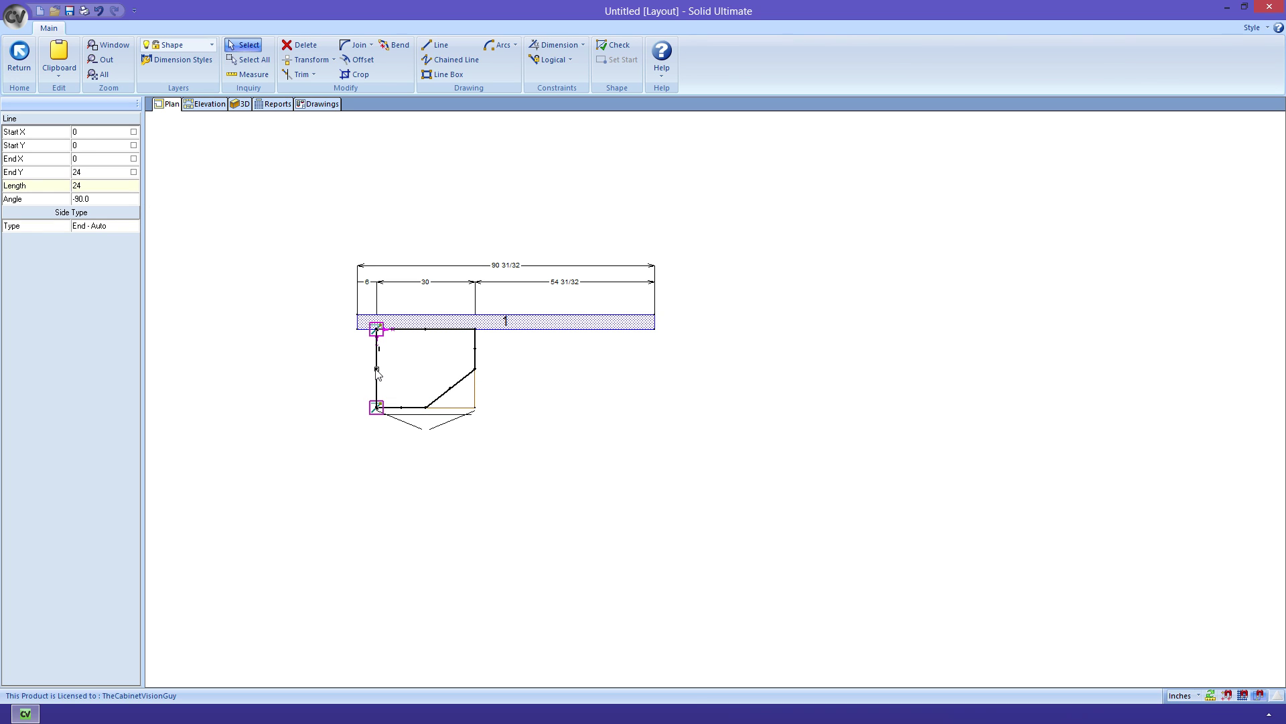
click(131, 227)
click(133, 227)
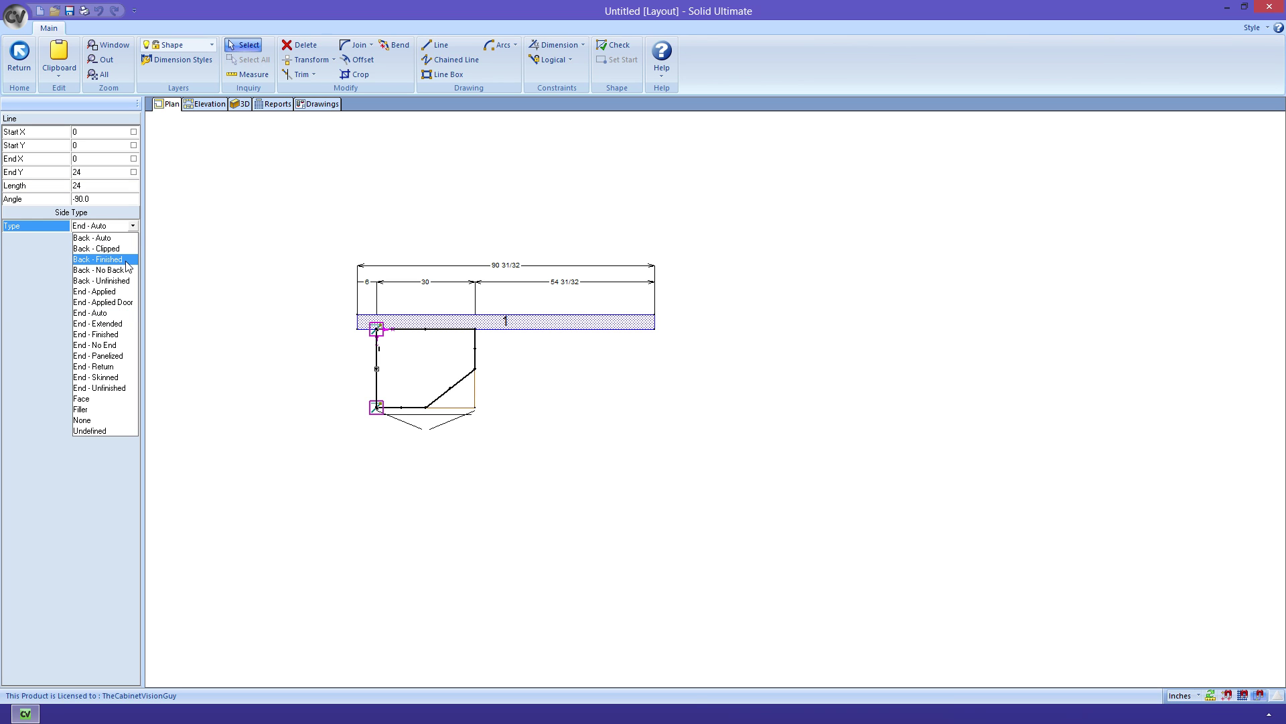
click(111, 238)
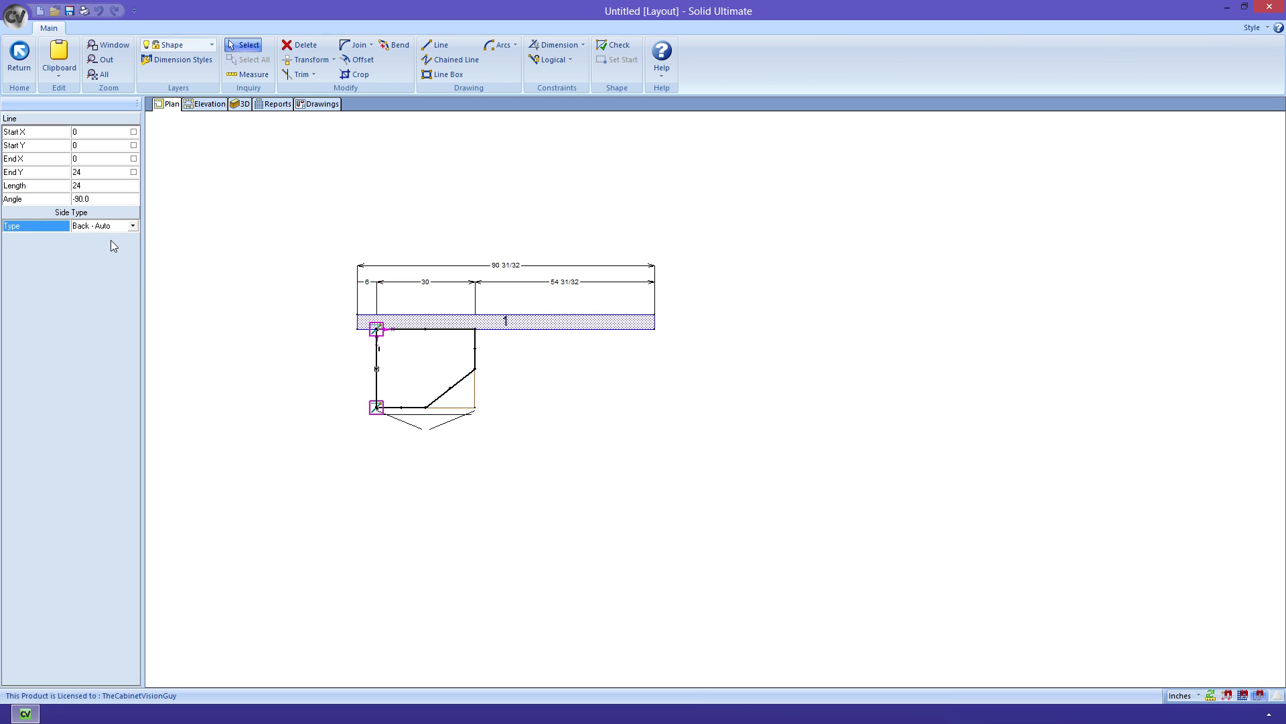
Make the diagonal edge a Face side and check the new shape for errors.
click(455, 388)
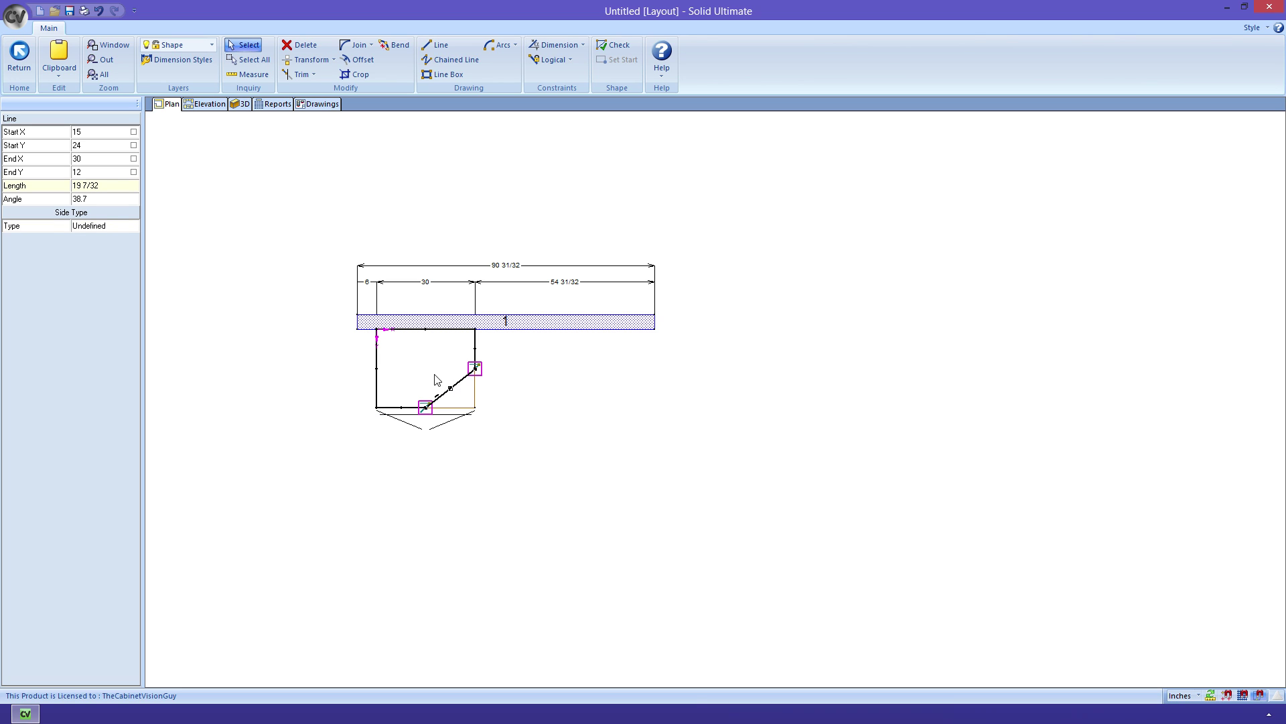
click(131, 225)
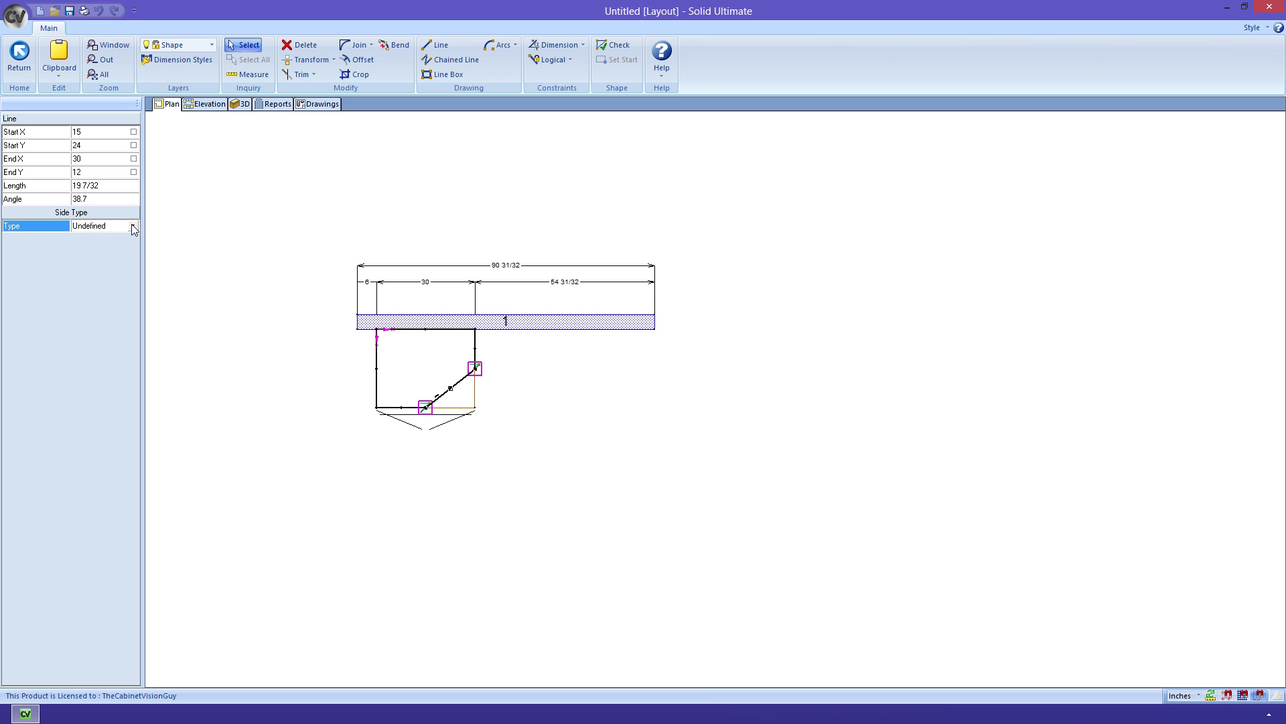
click(132, 225)
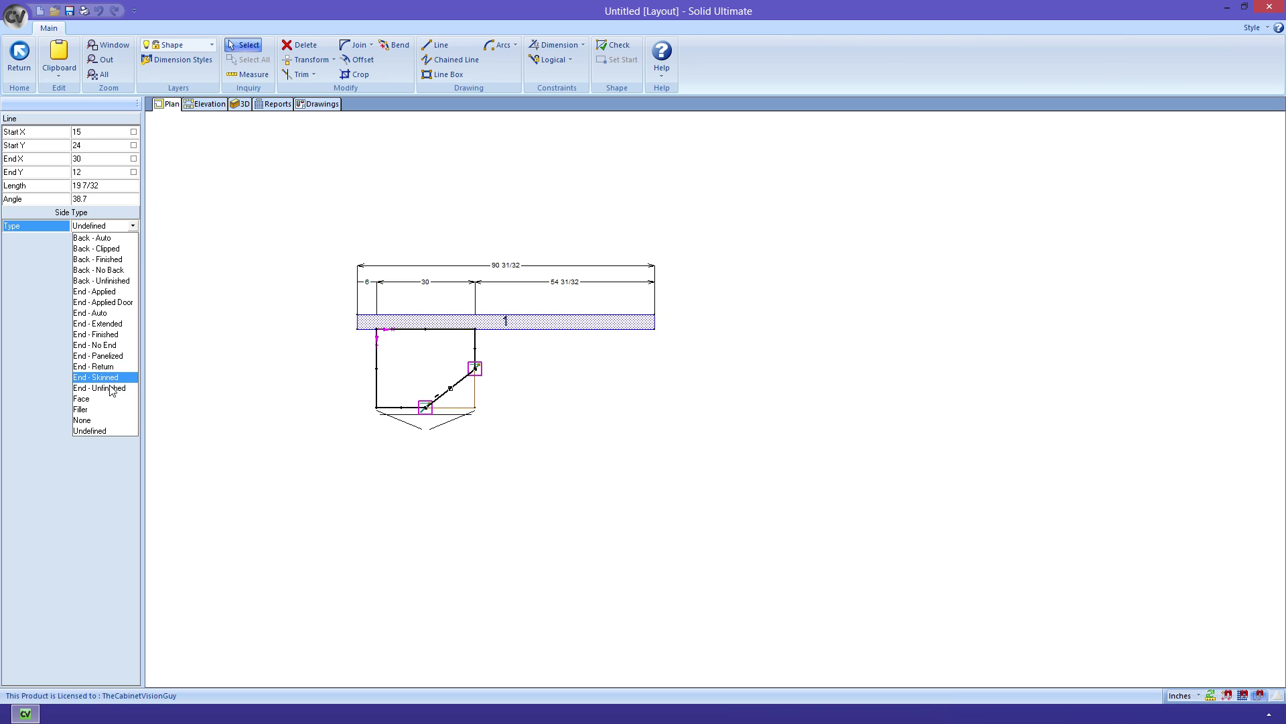
click(105, 398)
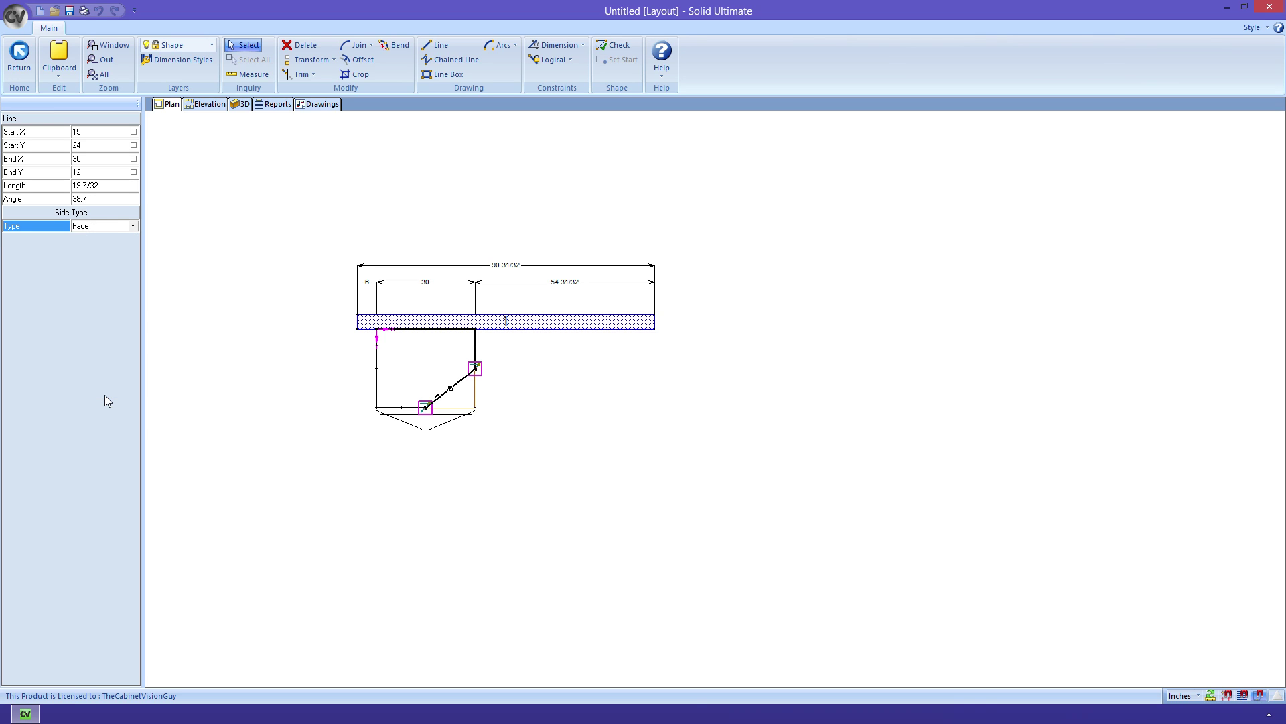
click(229, 368)
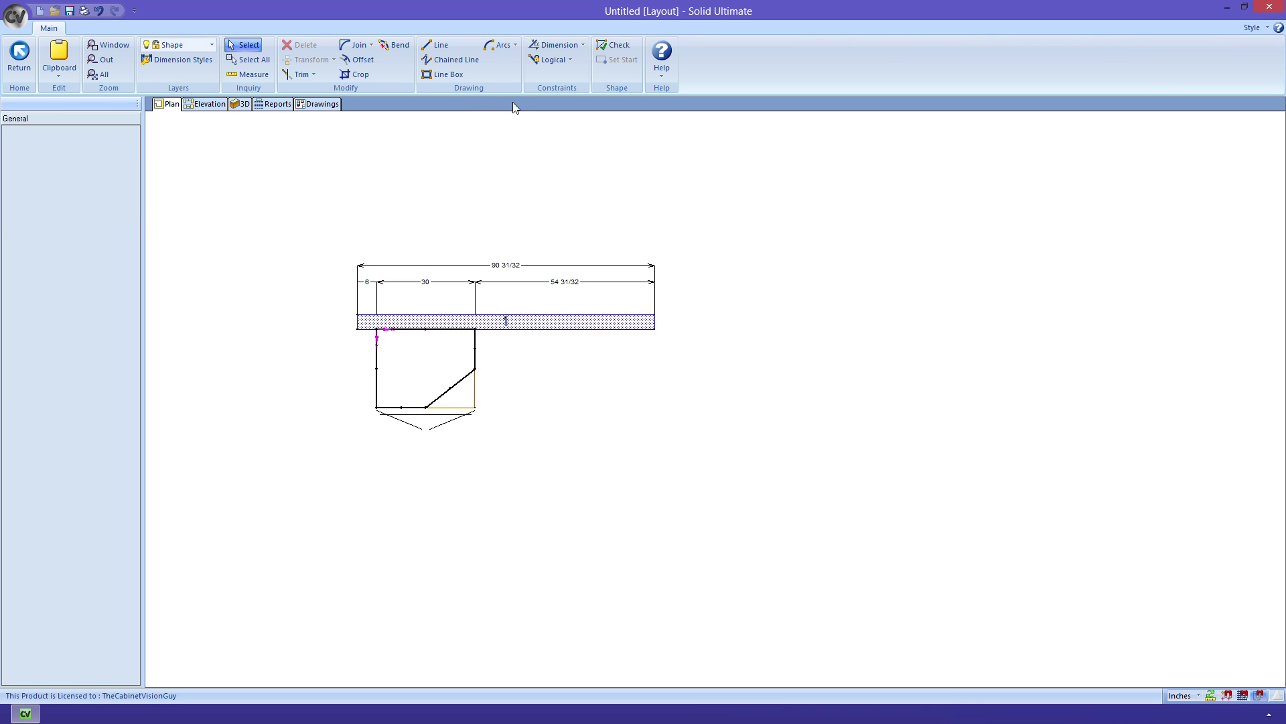
click(605, 47)
Return to the room plan, save the clipped-corner shape, and open the cabinet's 3D assembly.
click(31, 61)
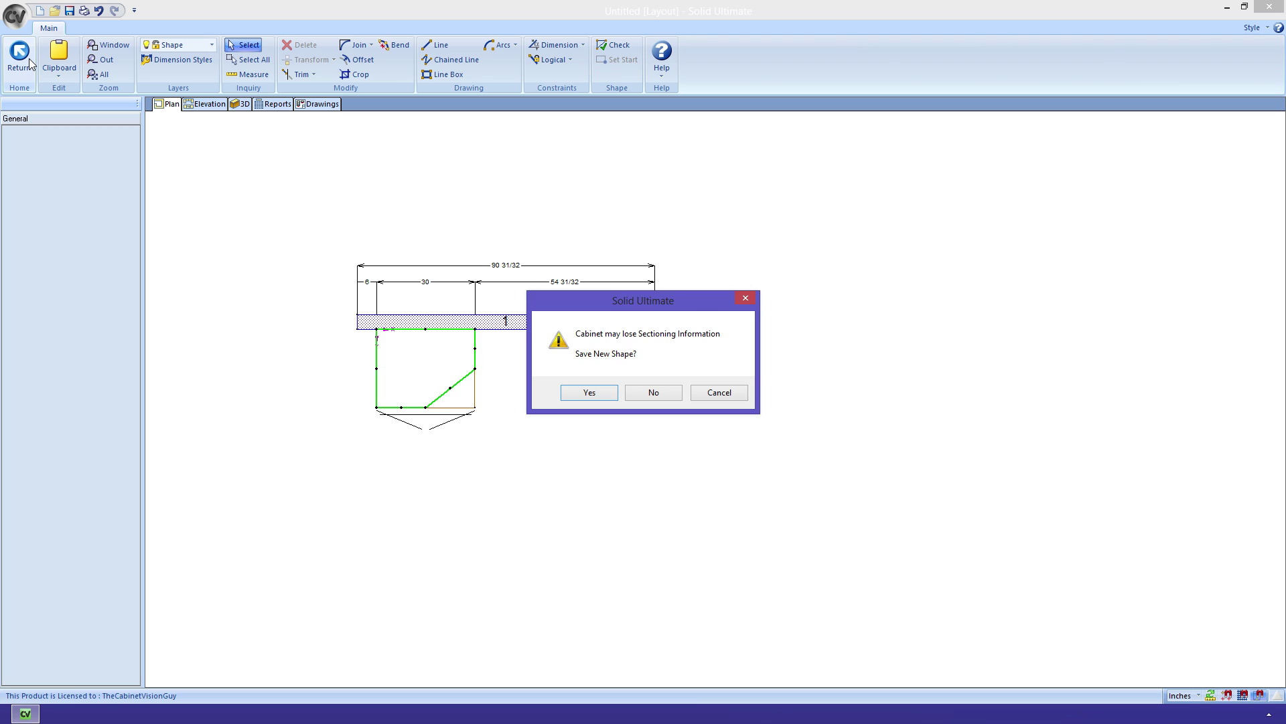
click(592, 393)
double_click(466, 366)
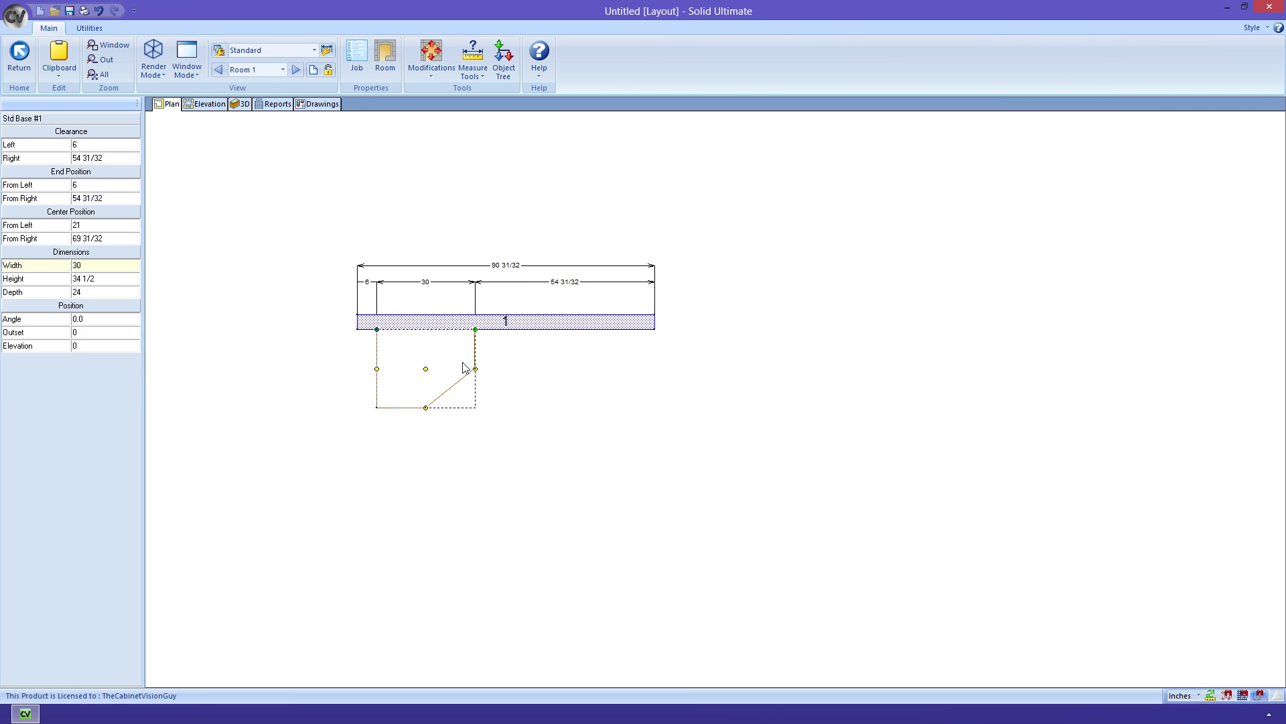
Orbit the cabinet in 3D to inspect its angled corner, then return to the room plan.
drag(476, 244, 227, 287)
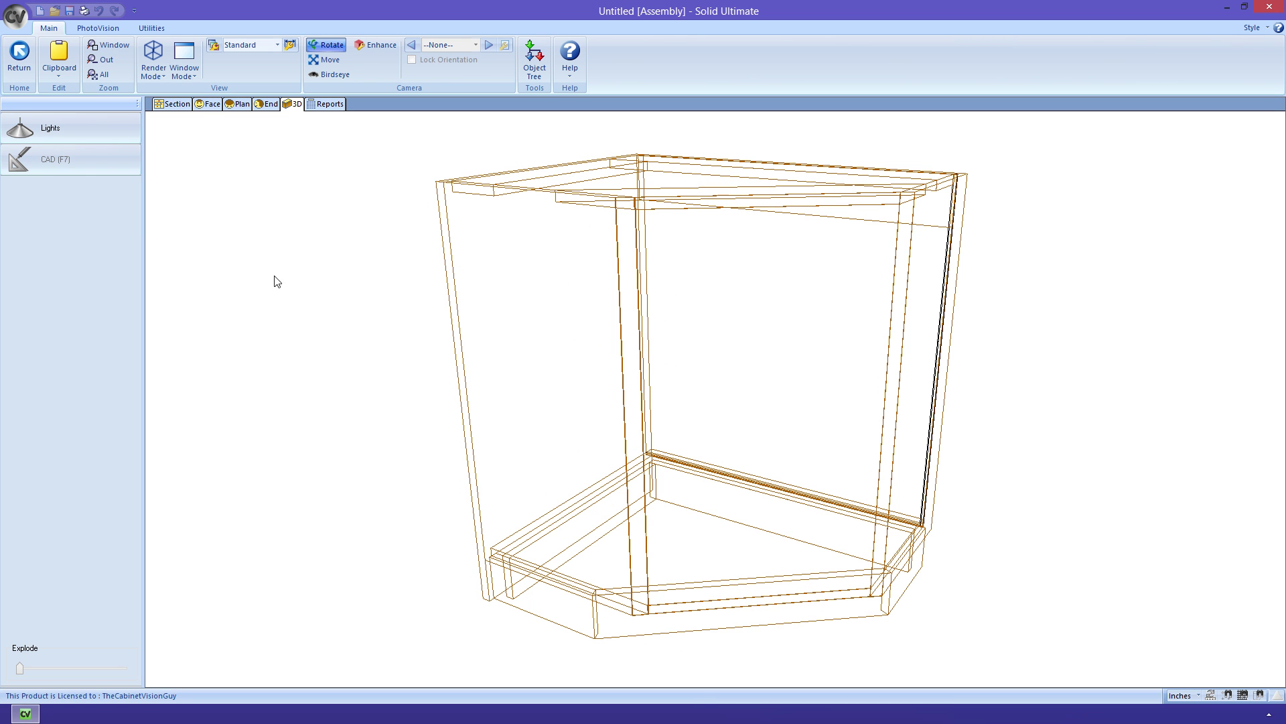
drag(554, 299, 480, 324)
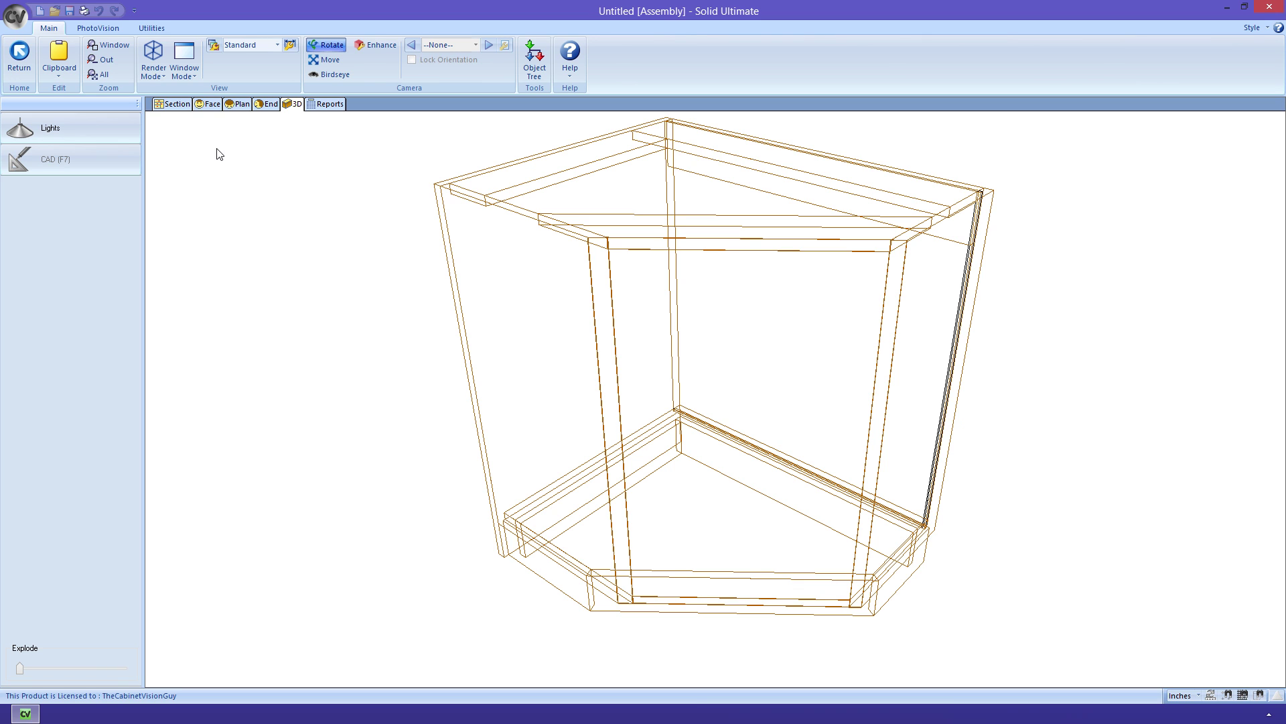
click(23, 63)
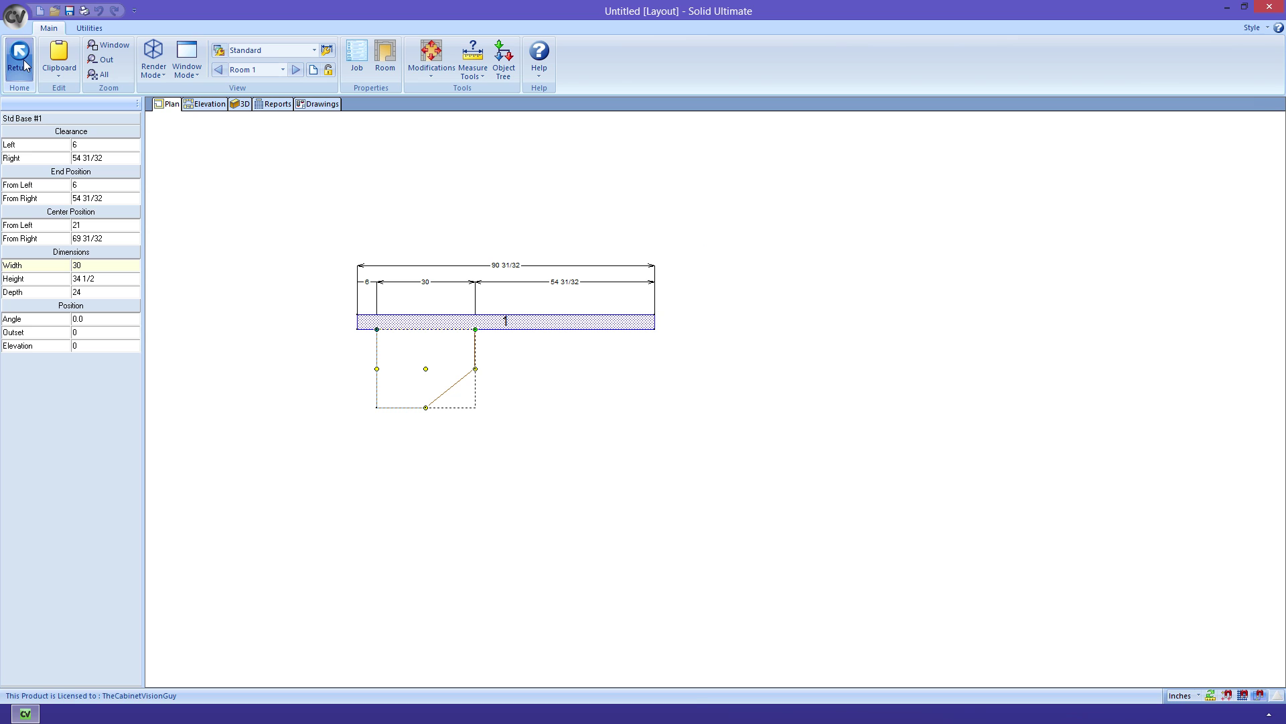
Delete the angled cabinet and place two 30-inch Std Base cabinets side by side along the wall.
right_click(399, 343)
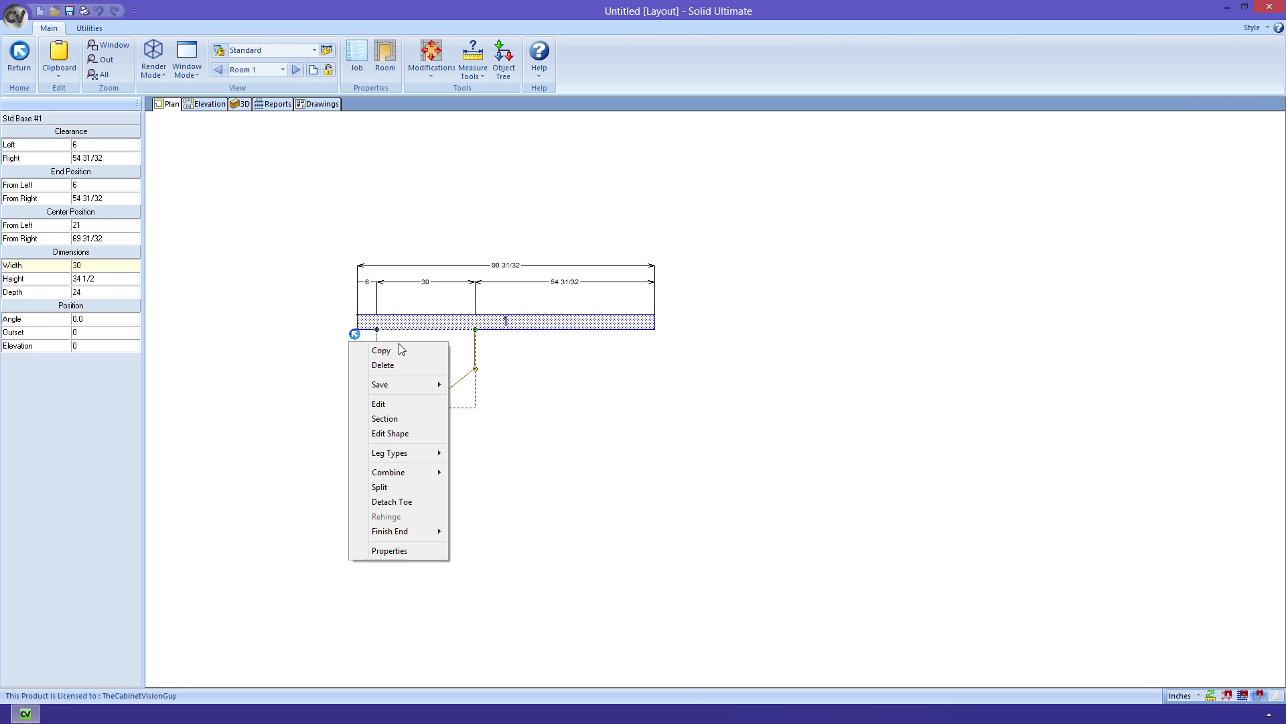
click(393, 364)
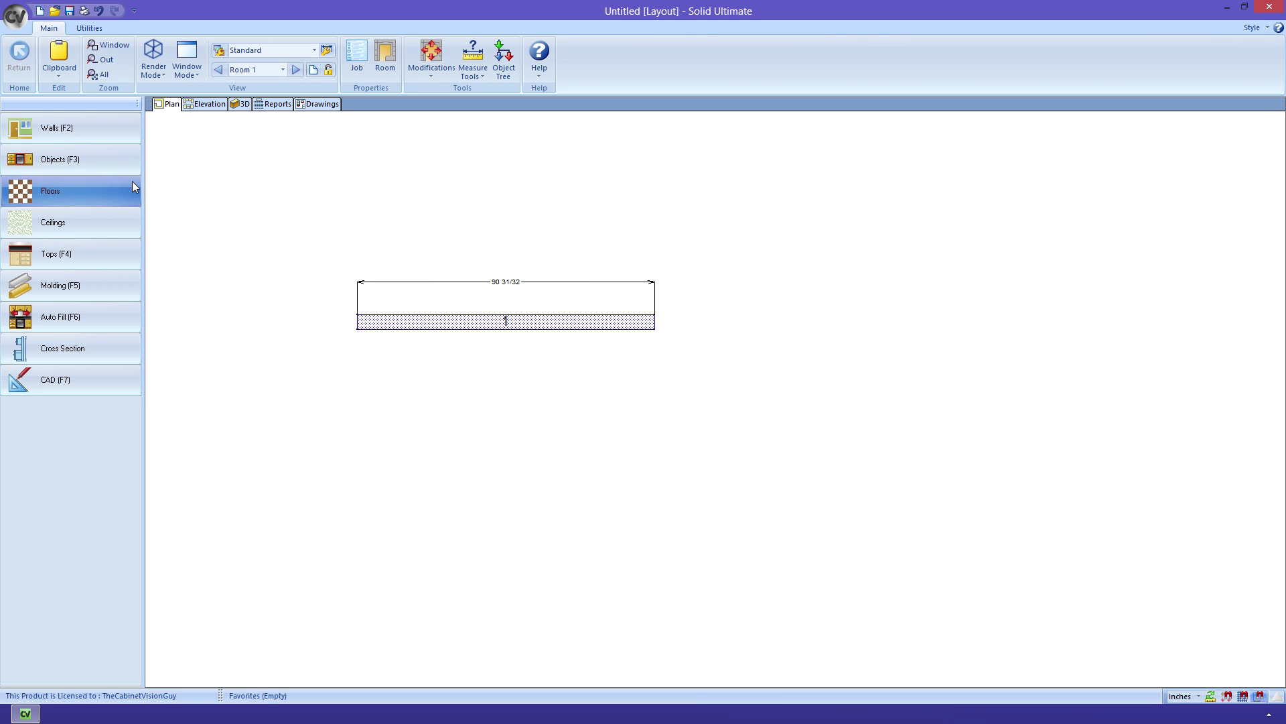
click(119, 167)
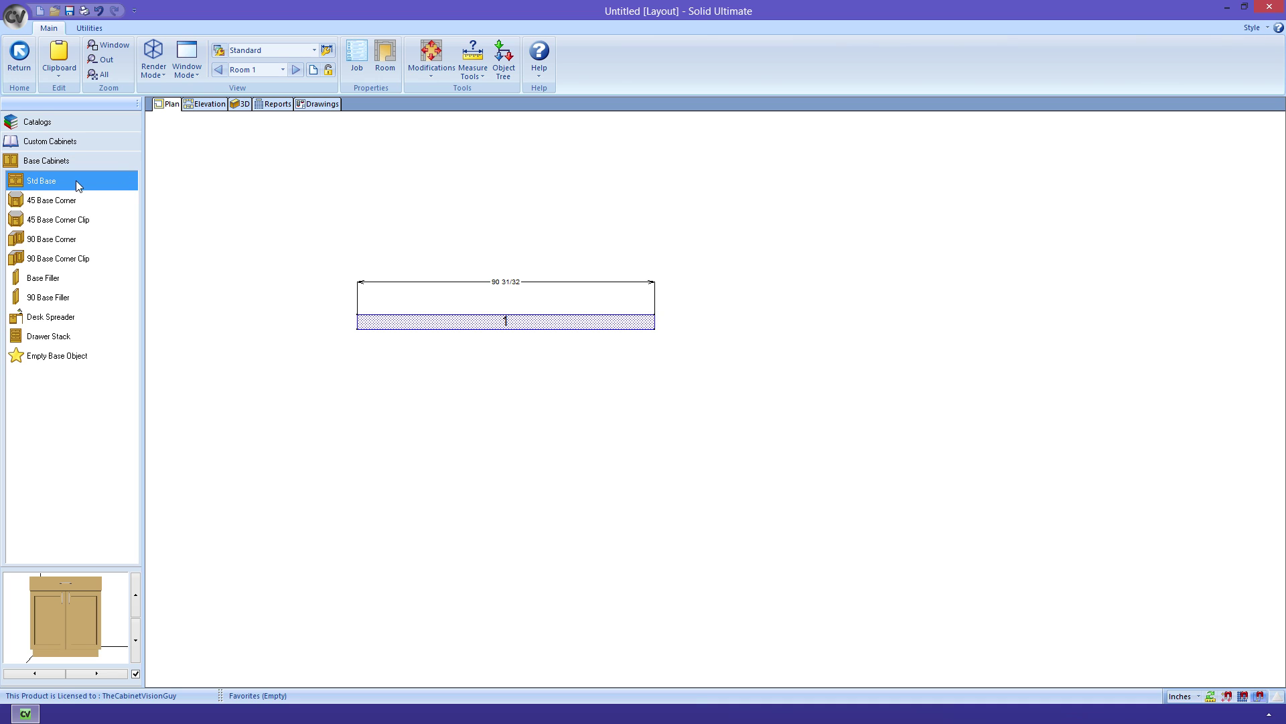
click(382, 325)
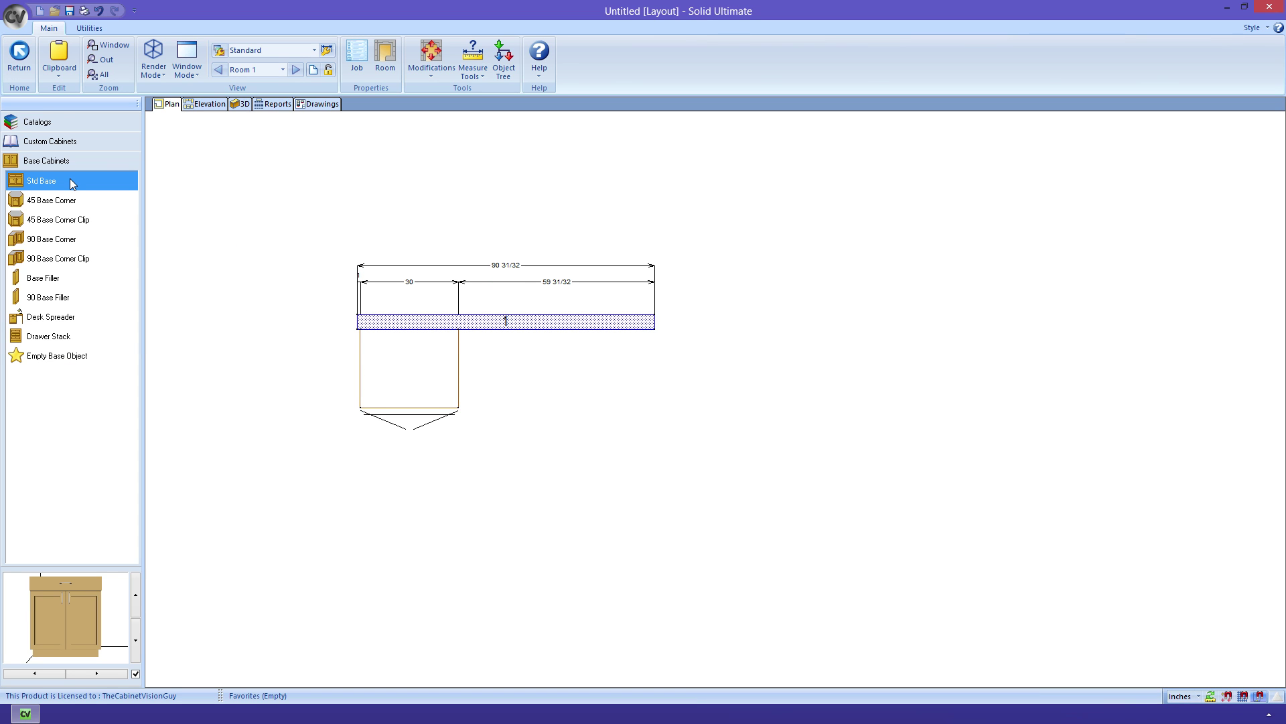
click(69, 178)
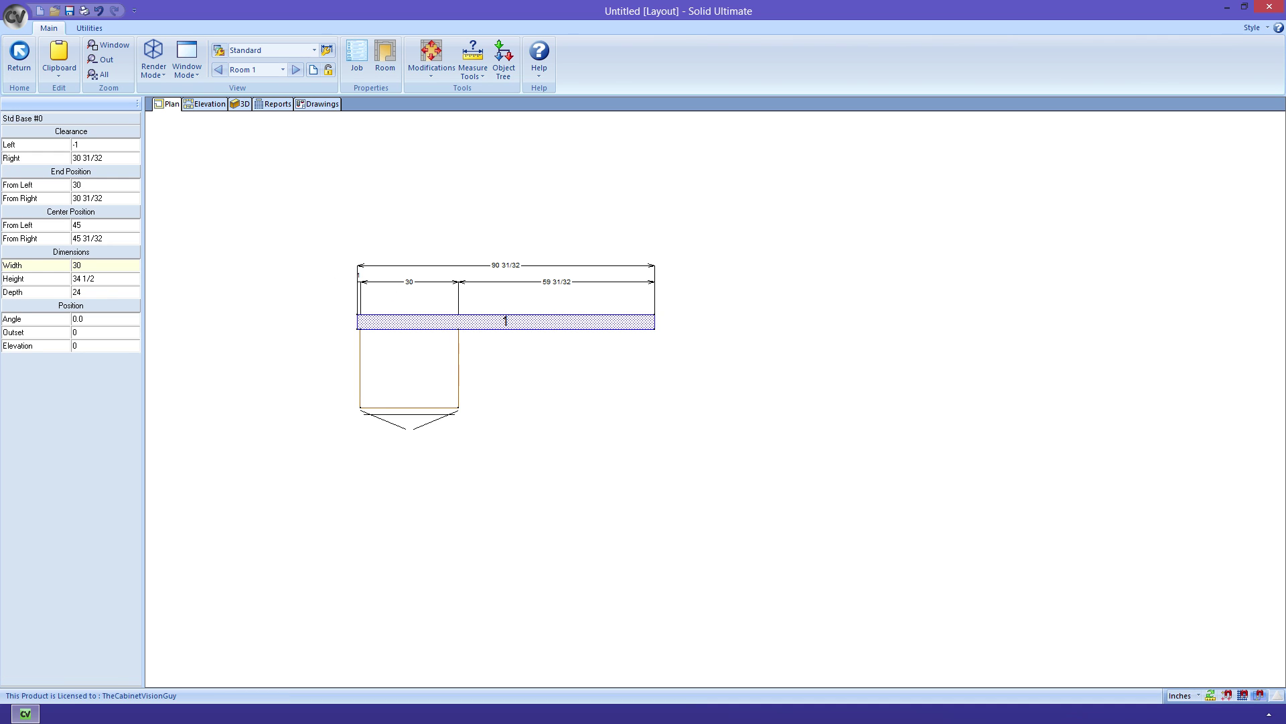
click(507, 325)
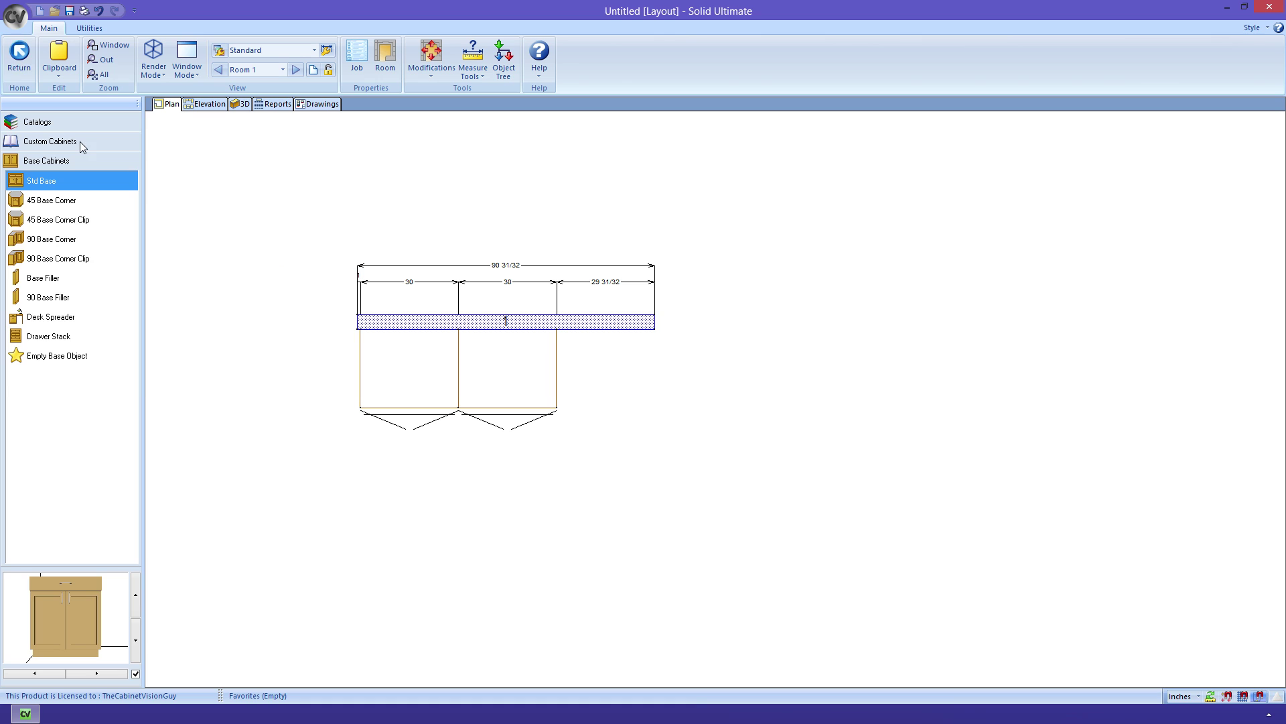
Start a new auto-built countertop from the Tops options.
click(21, 70)
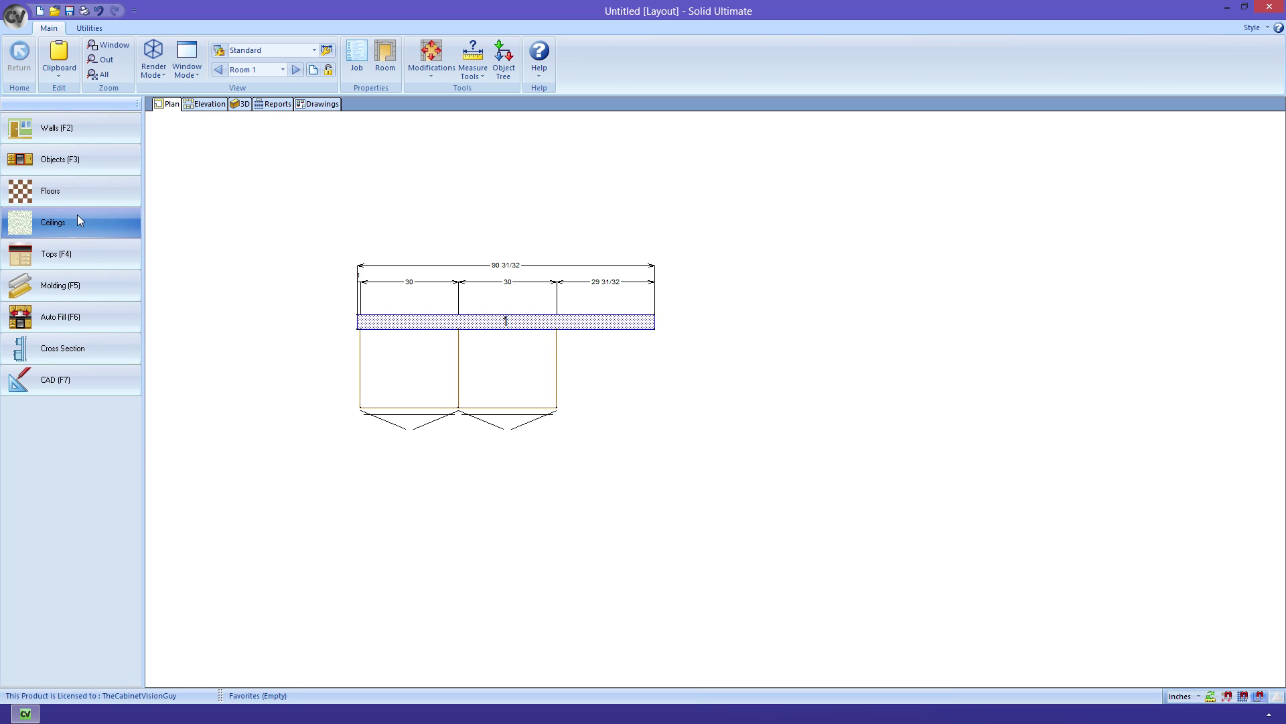
click(75, 243)
click(57, 157)
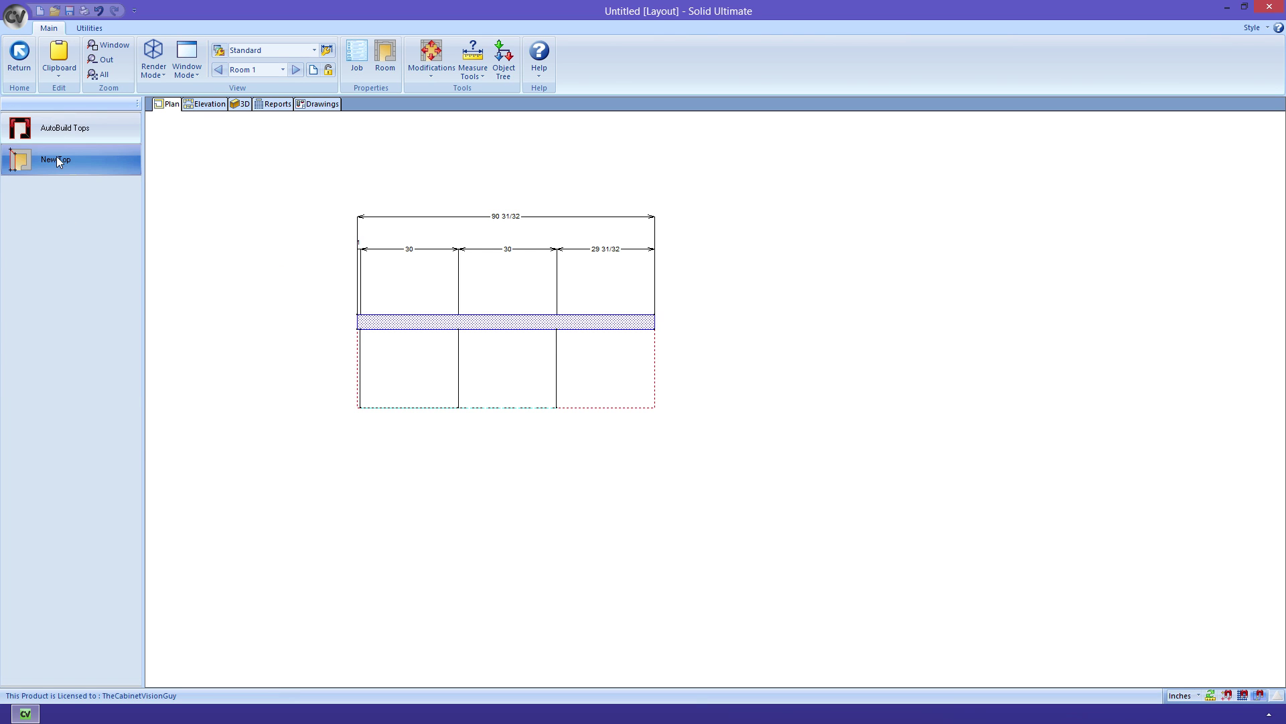
click(55, 136)
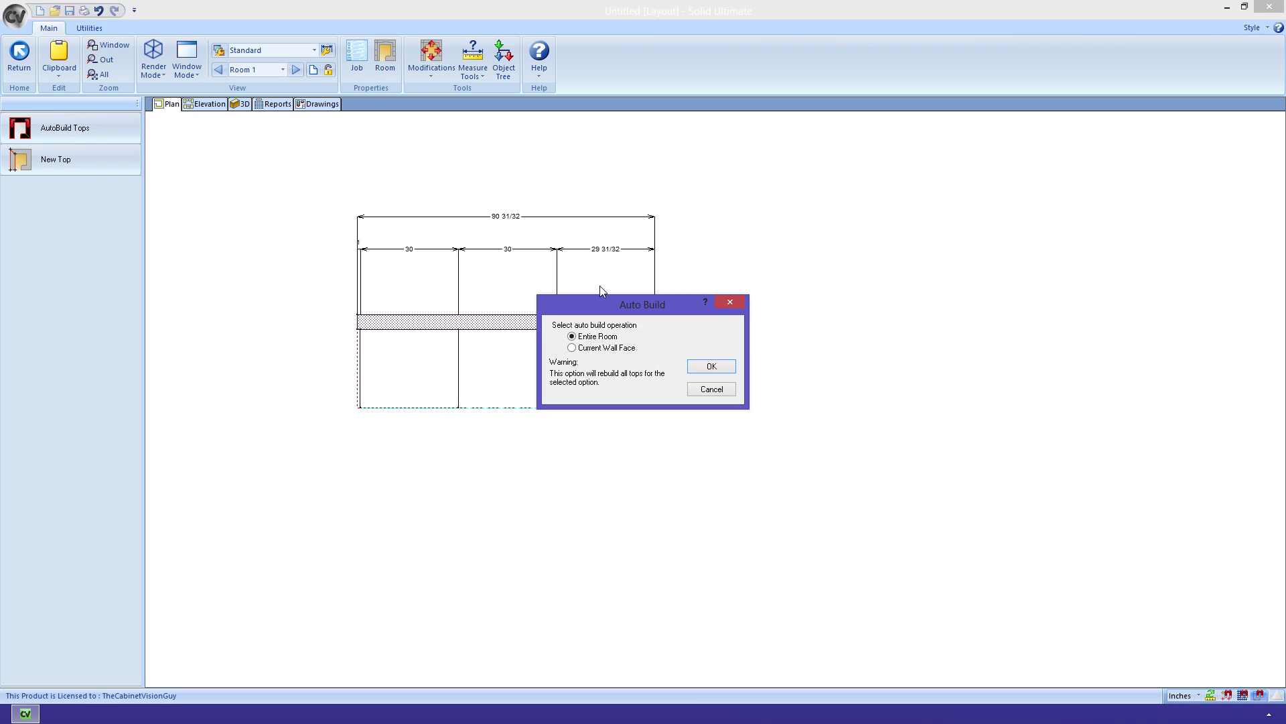
click(709, 364)
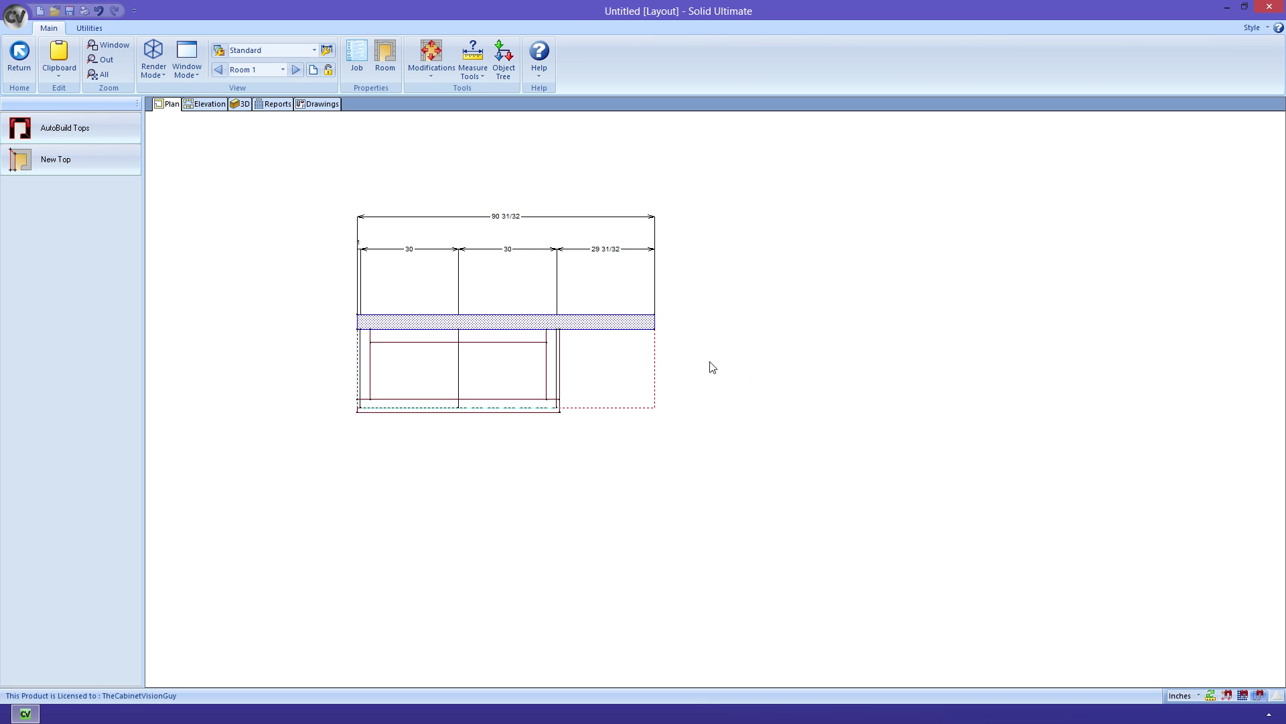
right_click(508, 365)
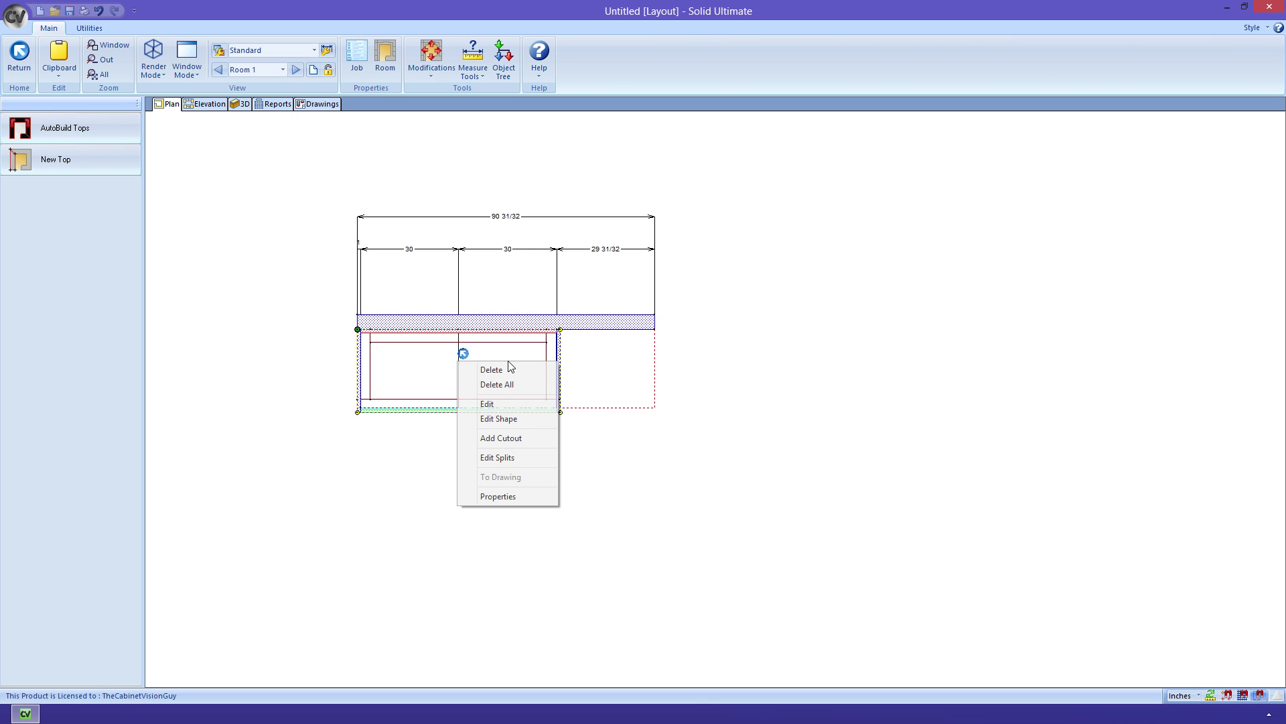
click(494, 404)
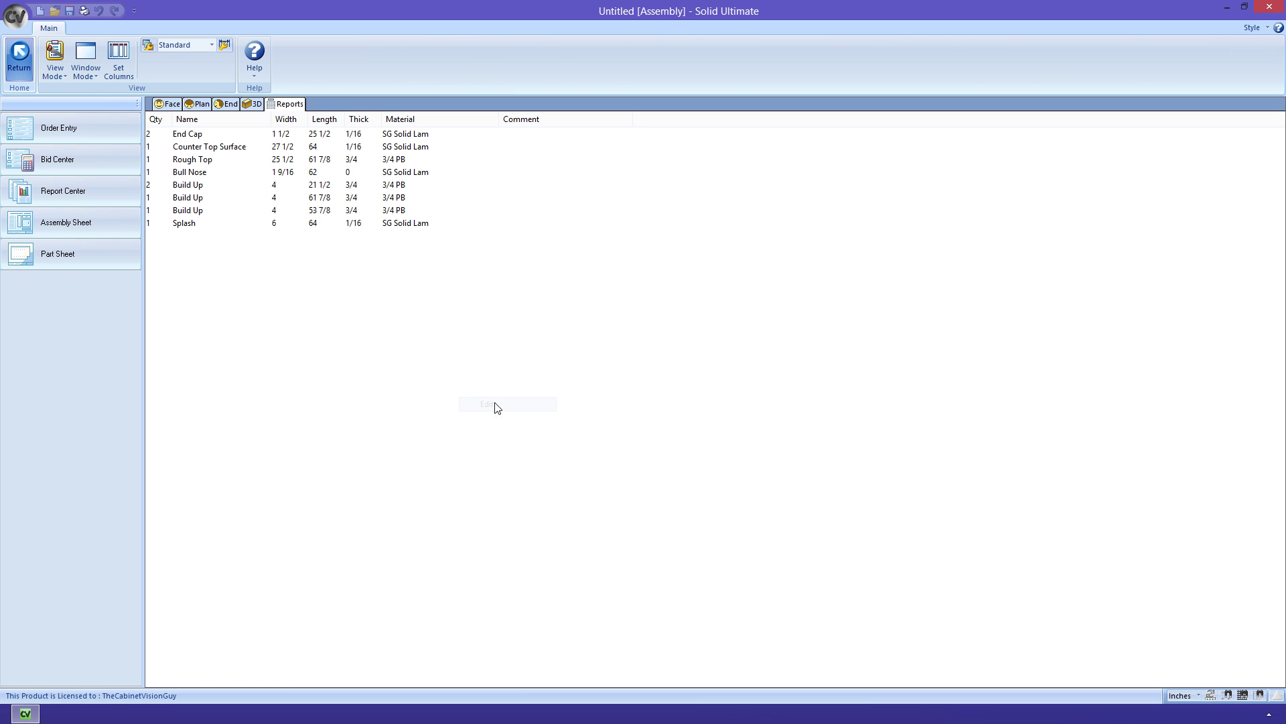
click(253, 104)
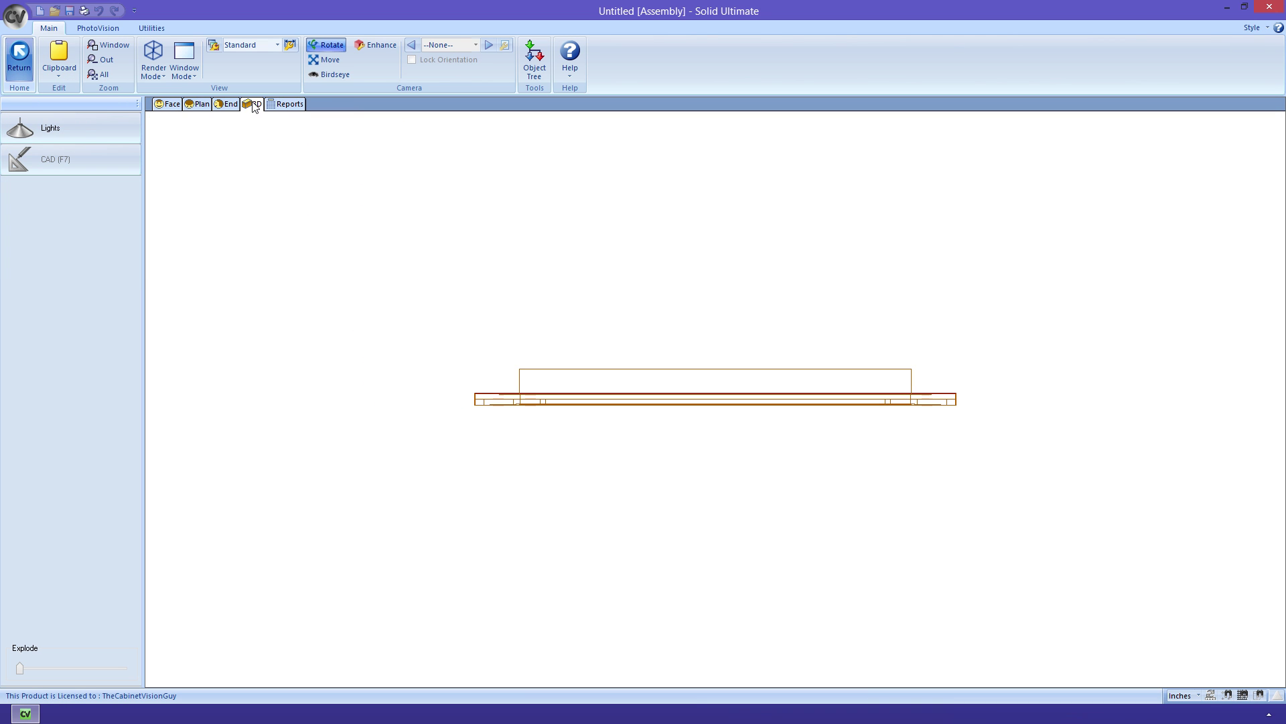
drag(552, 271, 433, 351)
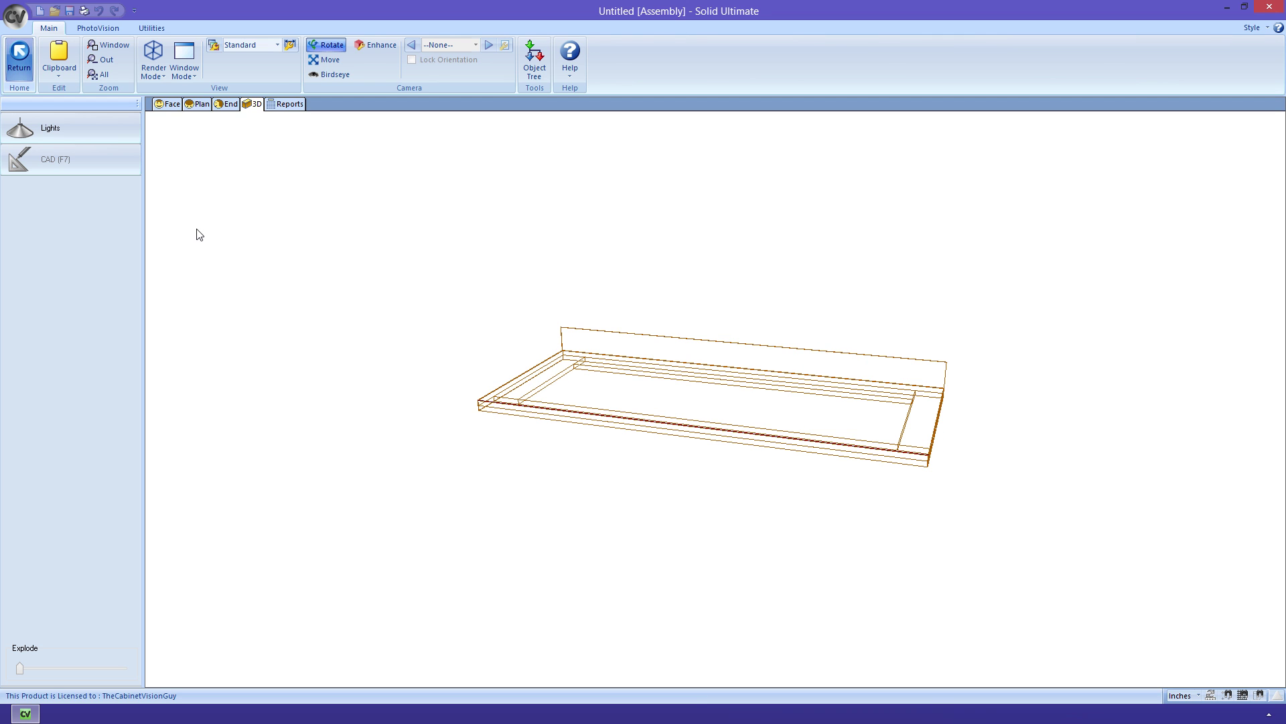
click(149, 75)
click(181, 159)
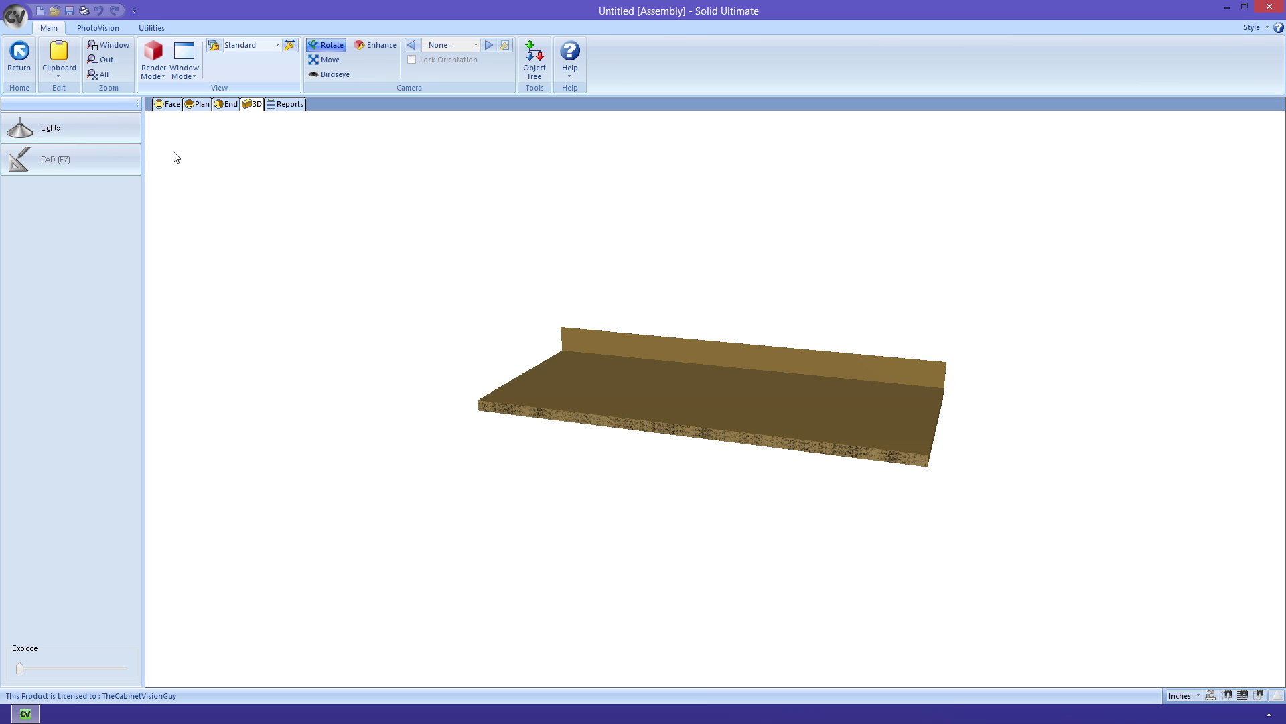
click(98, 27)
click(94, 54)
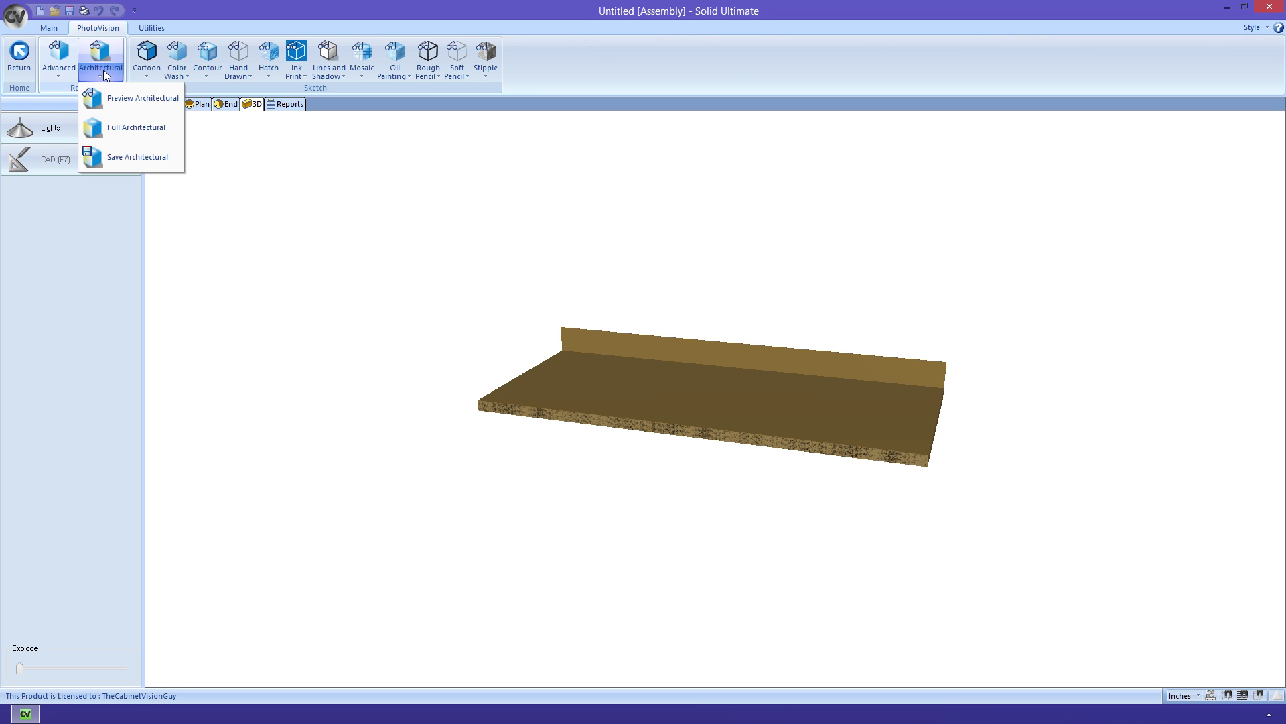
click(114, 90)
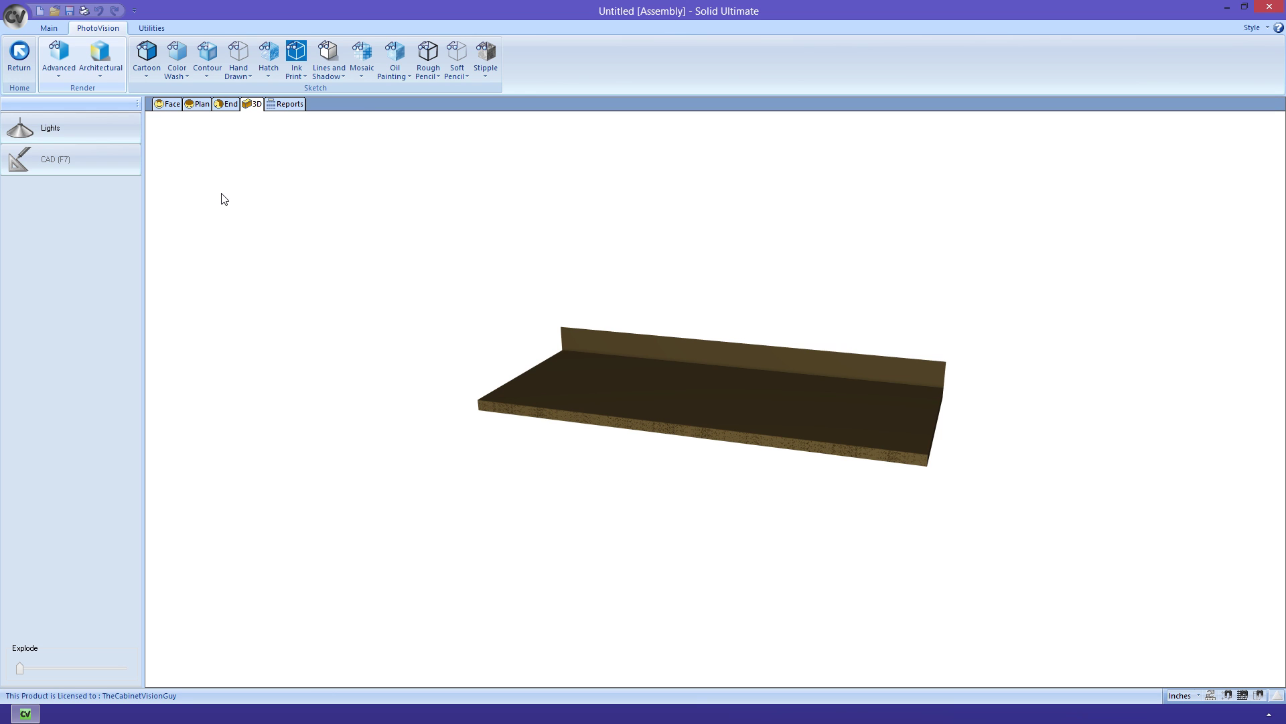
click(20, 60)
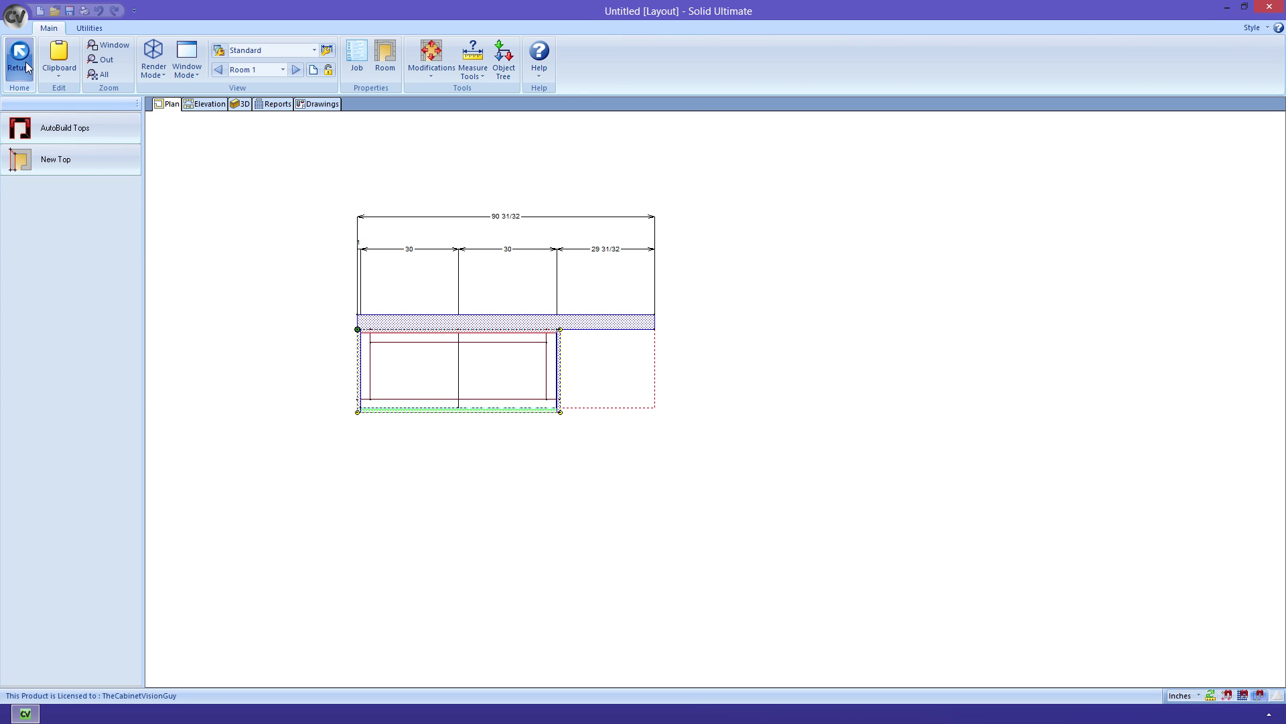
Edit cabinet #2's assembly and open its LU - Unfinished Left End panel in the part editor.
click(28, 65)
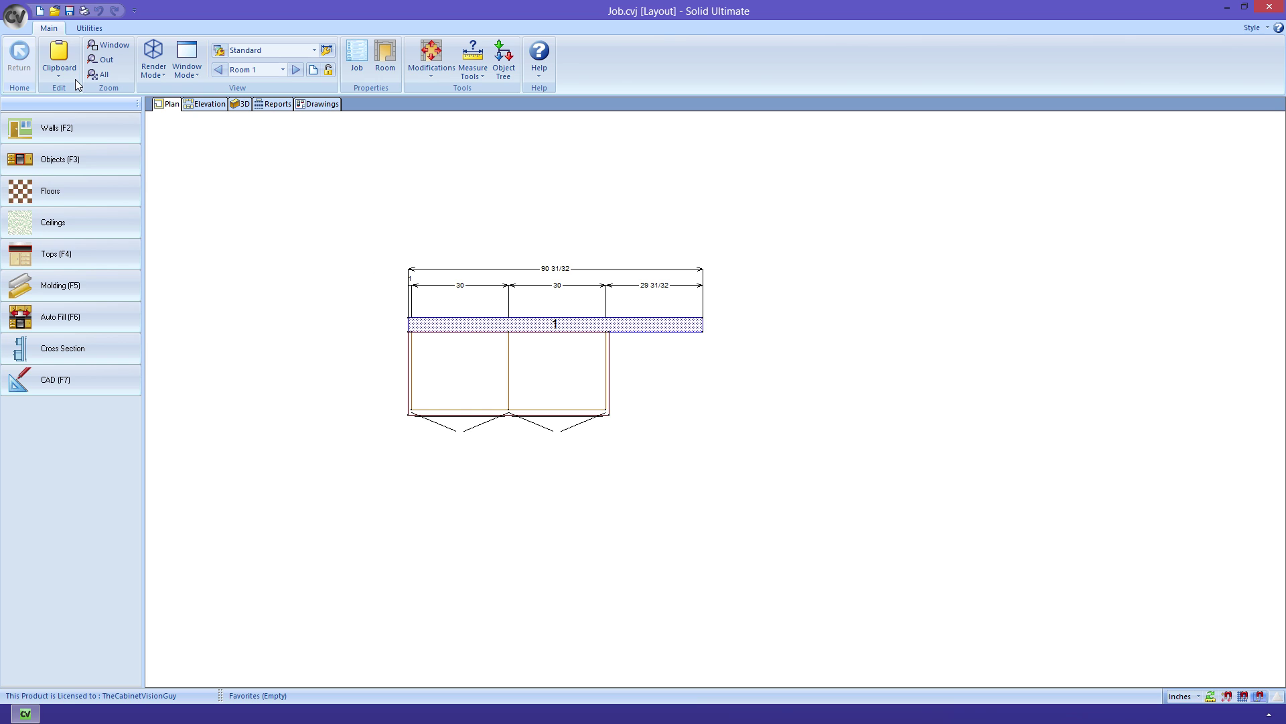
right_click(548, 358)
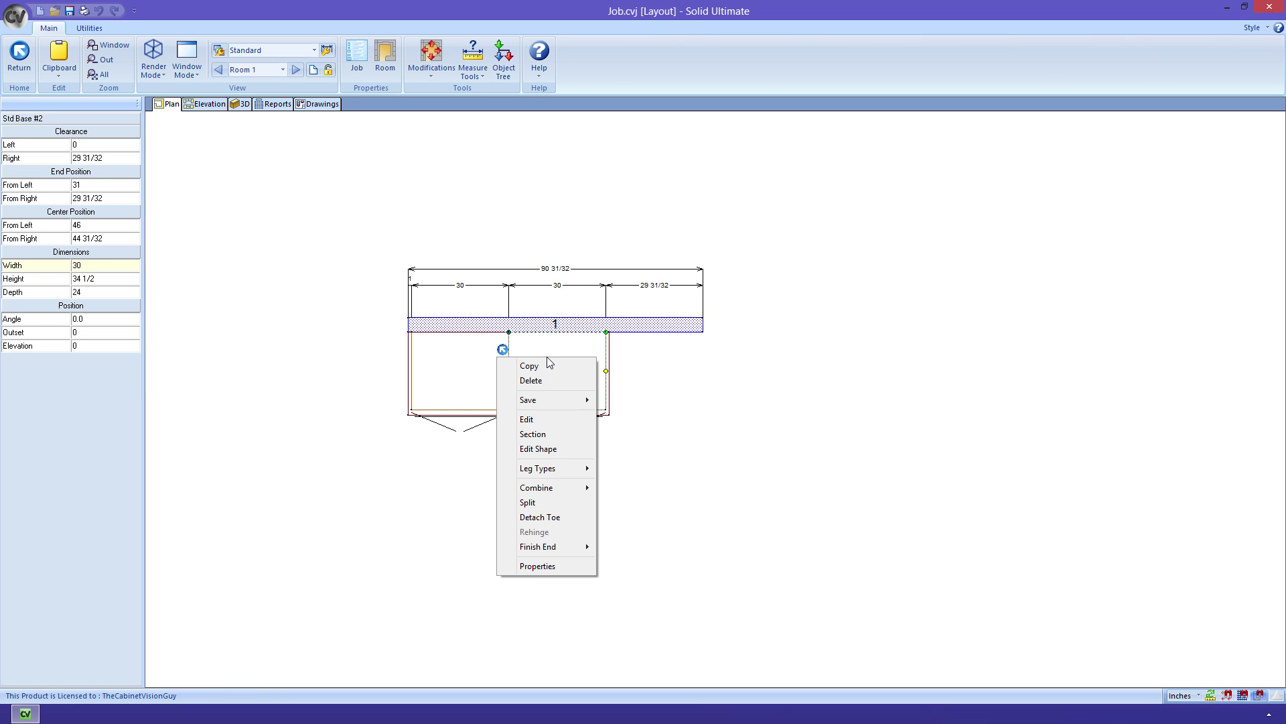
click(562, 421)
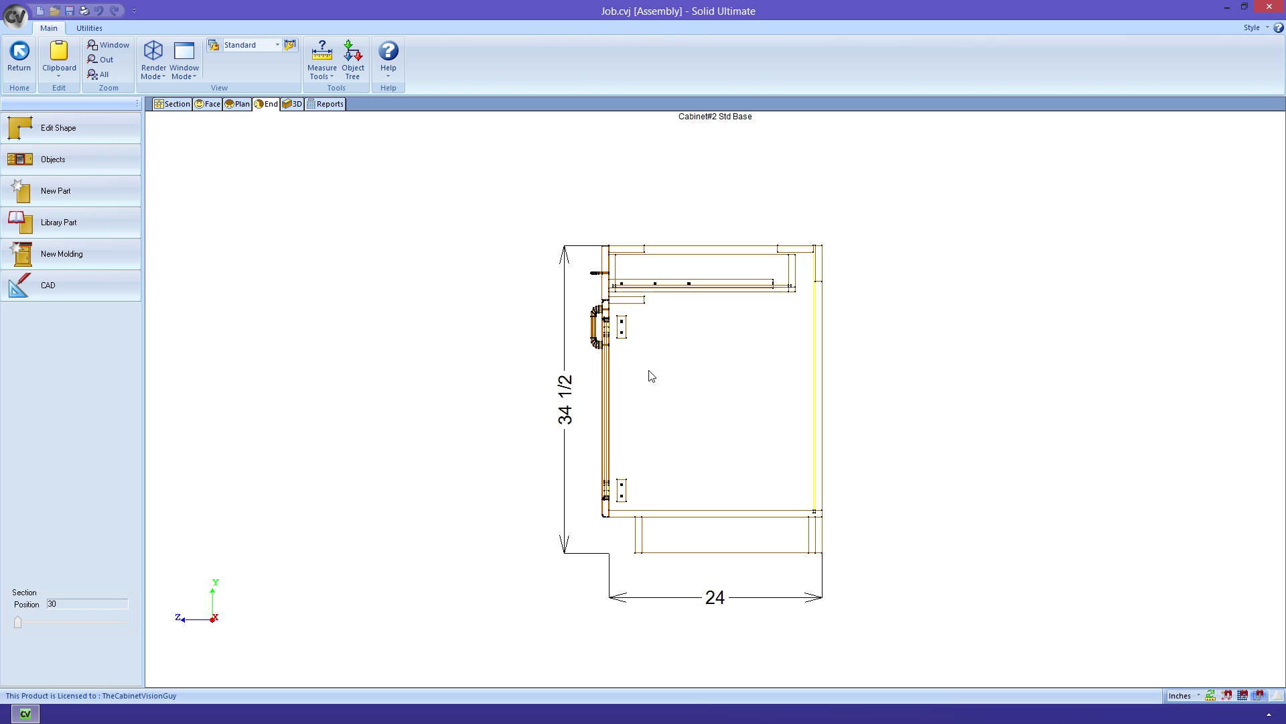
right_click(650, 374)
click(646, 380)
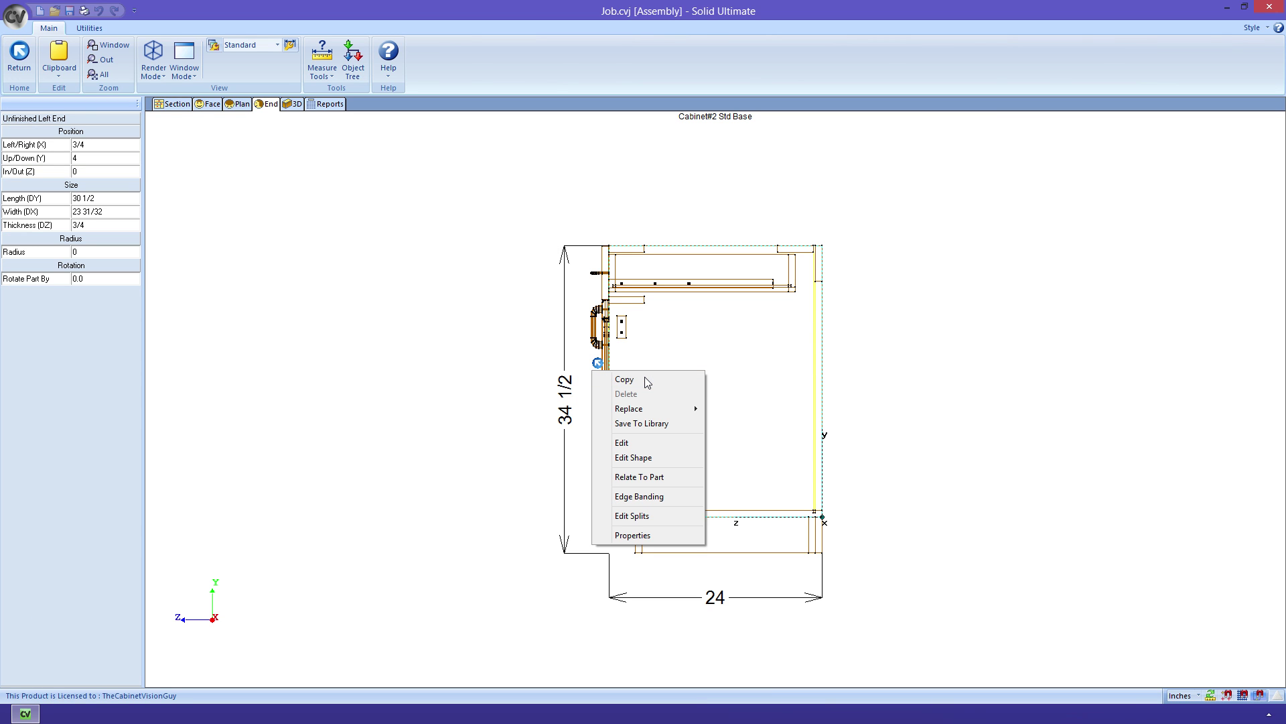
click(638, 442)
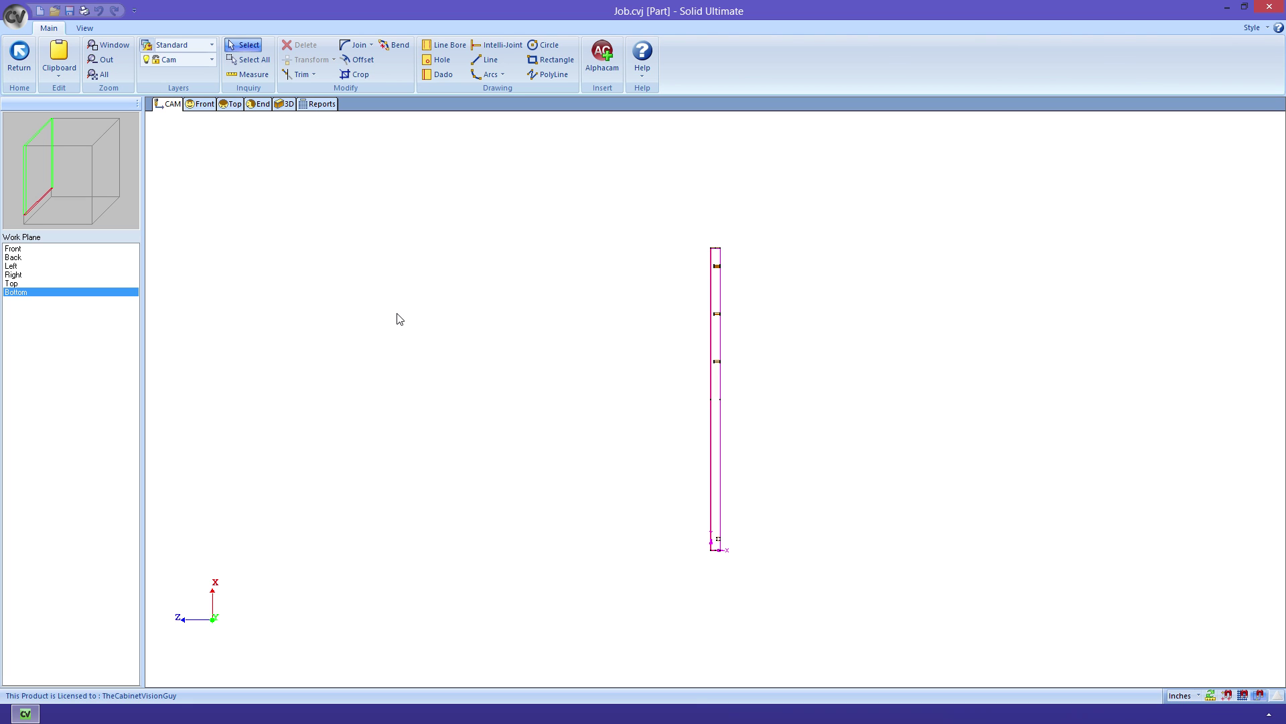
Switch the work plane to Top, then Front, to face the end panel.
click(28, 284)
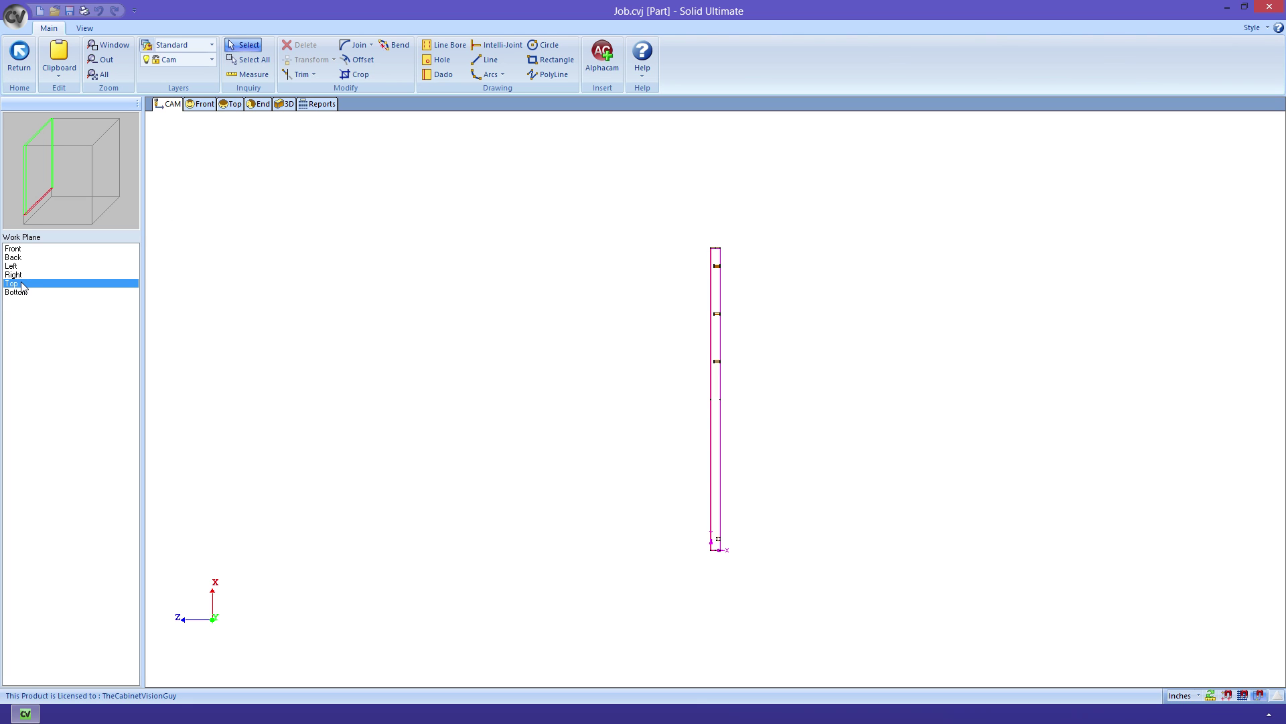
click(19, 251)
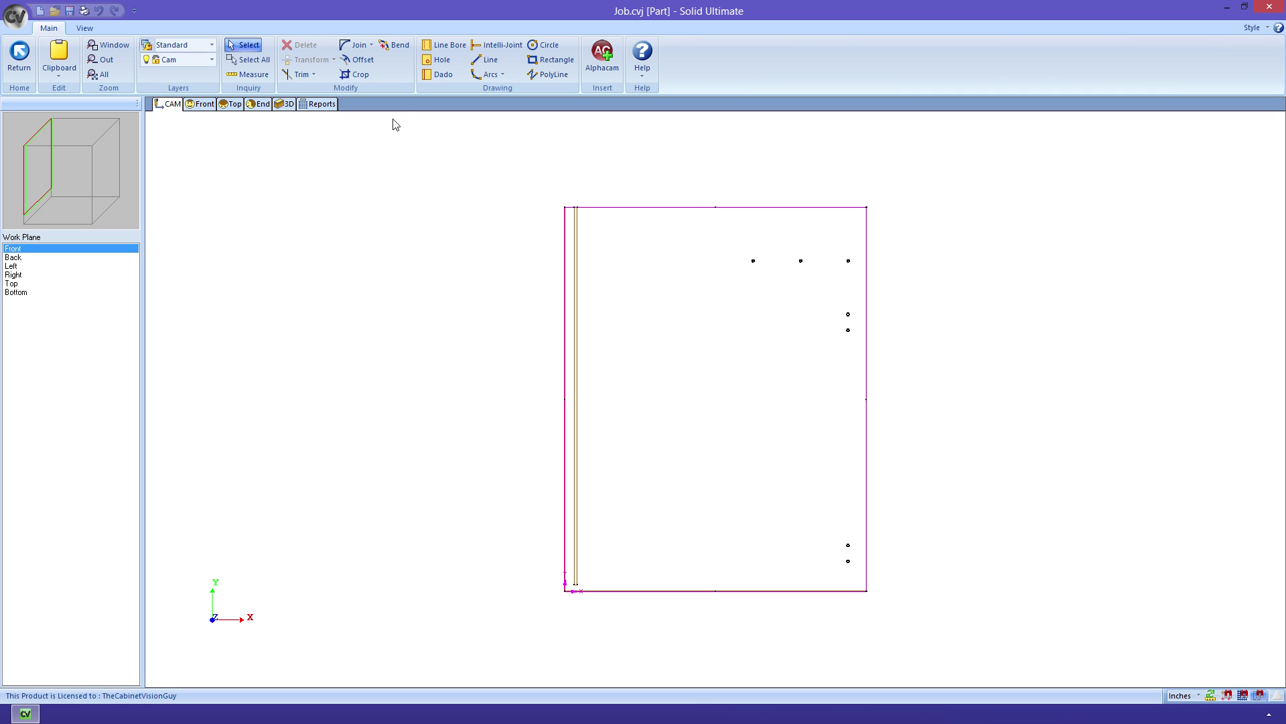
Draw a diagonal line bore from the panel's top-left to bottom-right corner, then return to the assembly.
click(445, 44)
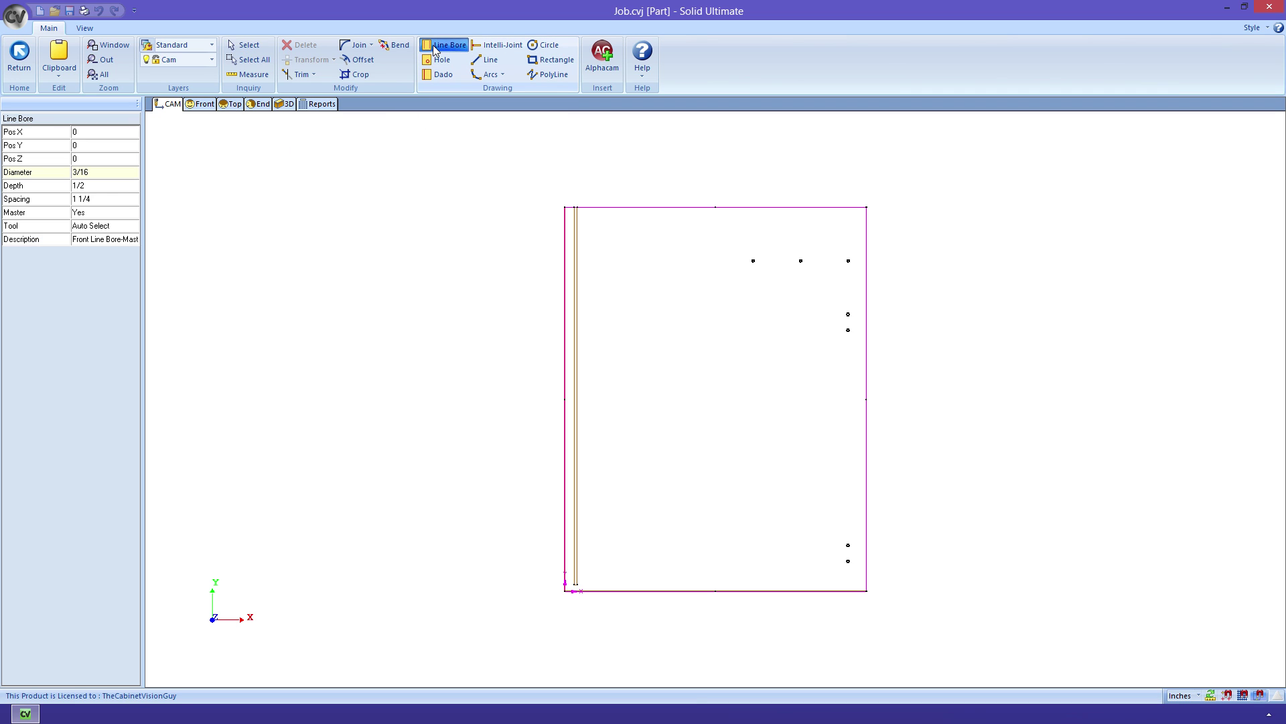
click(566, 209)
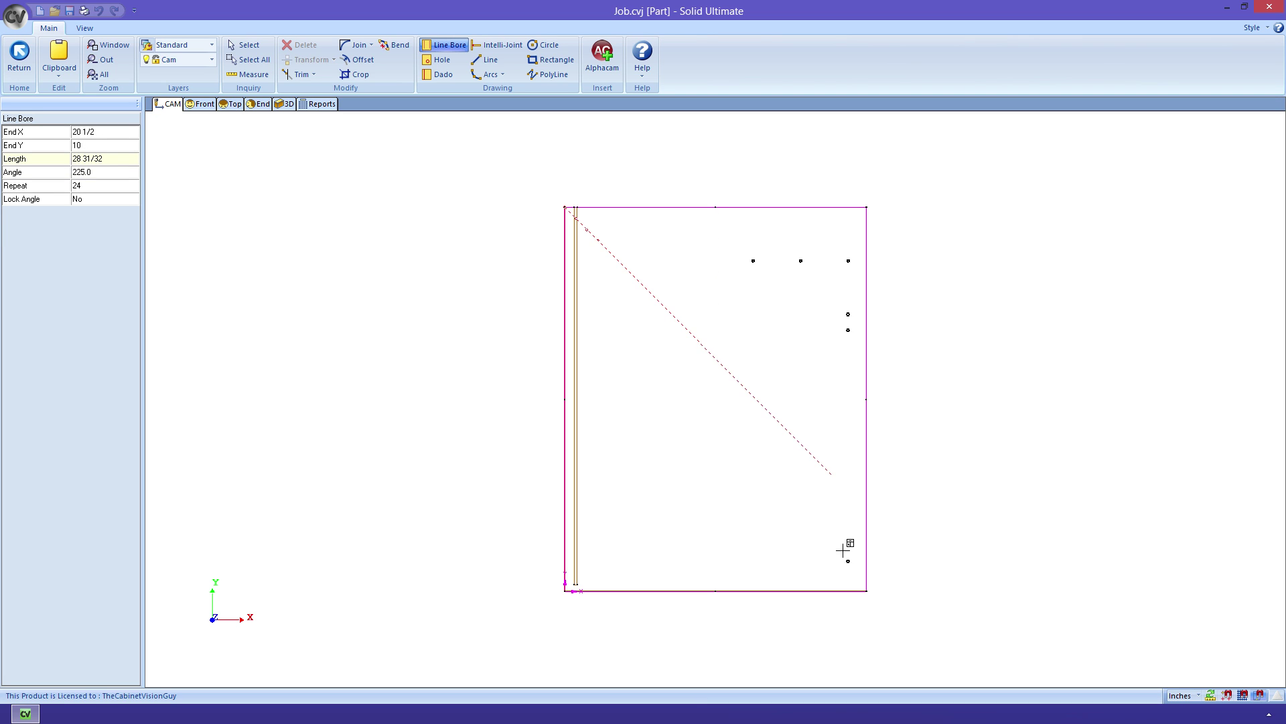
click(864, 588)
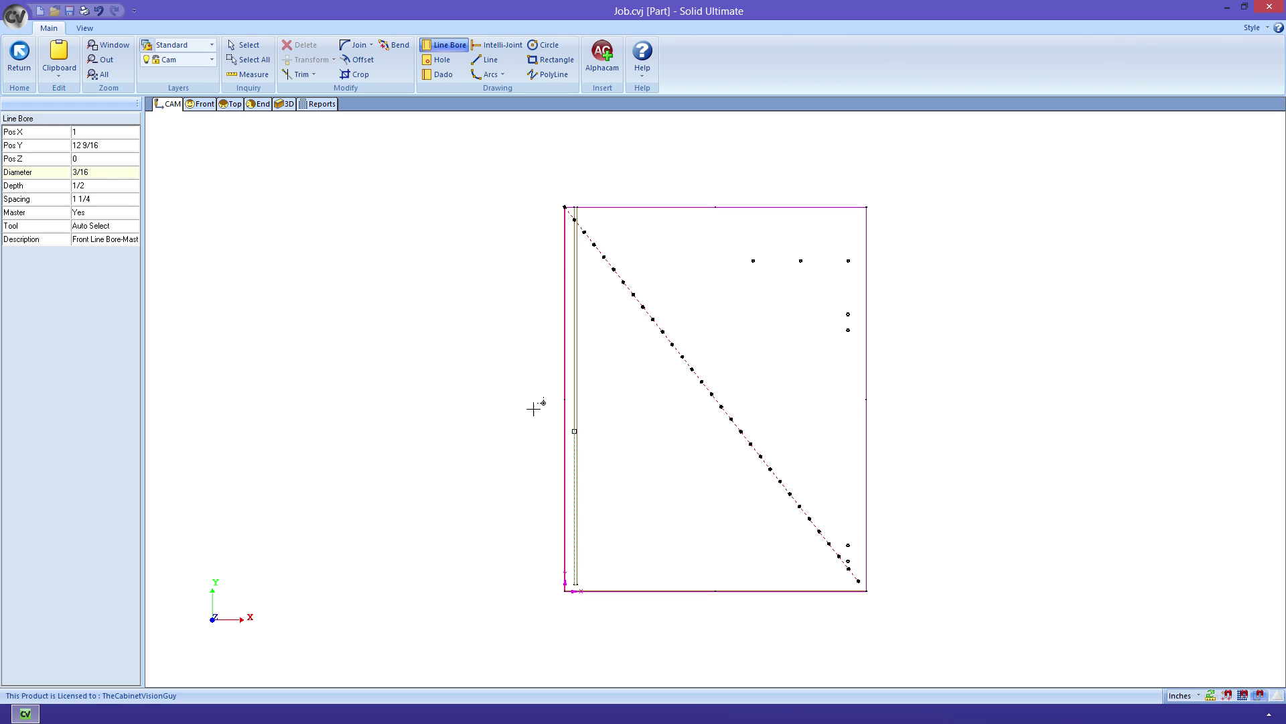
click(28, 63)
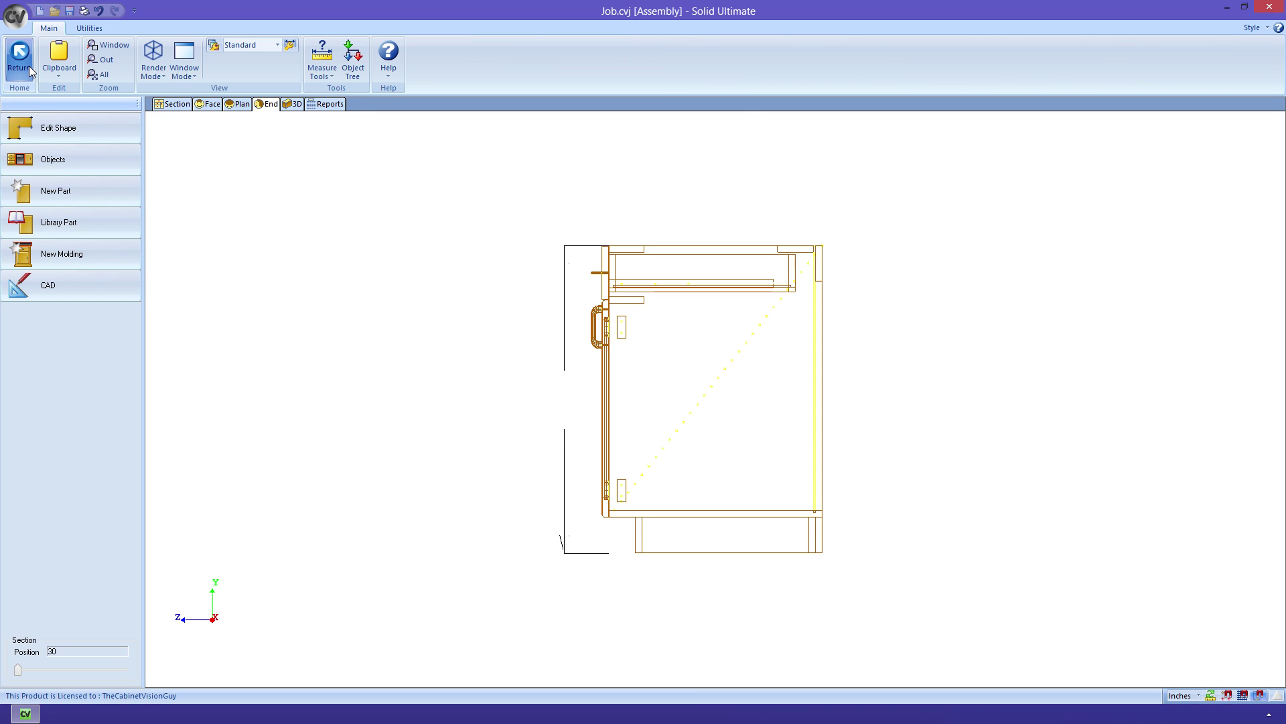
View the cabinet in 3D Wire Mode, orbit to check the diagonal bore, and return.
click(289, 106)
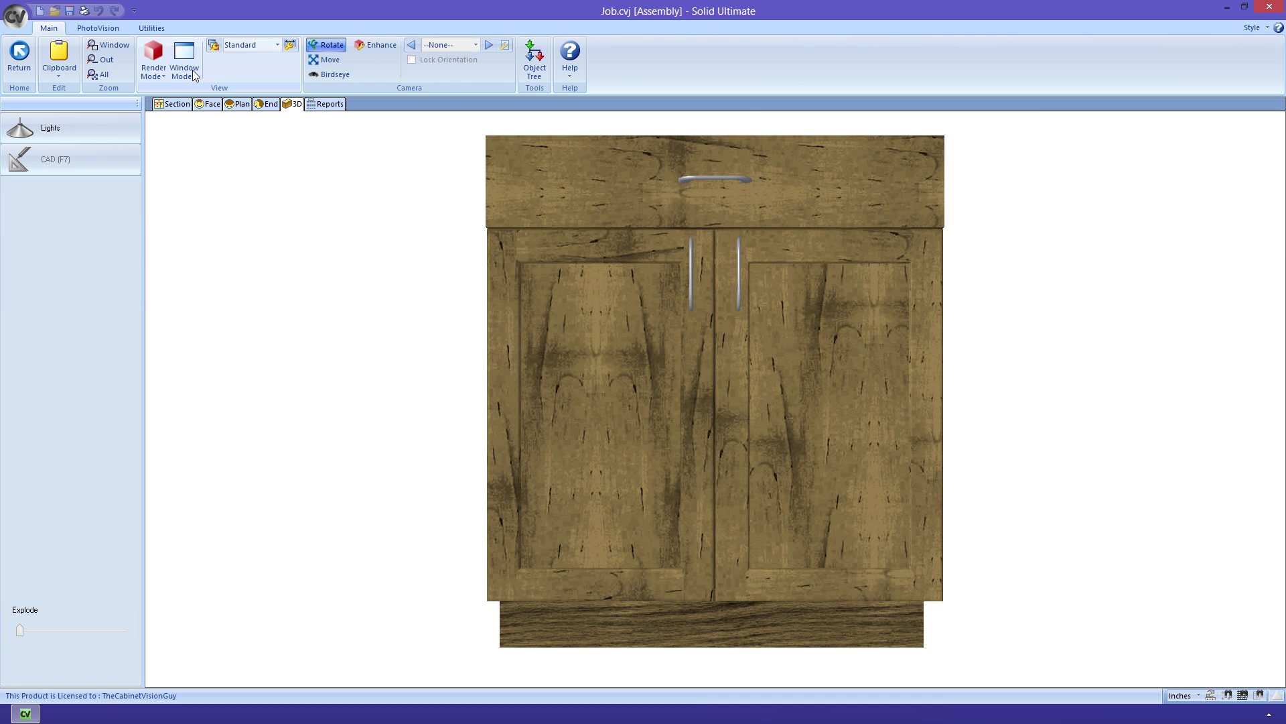
click(159, 75)
click(188, 98)
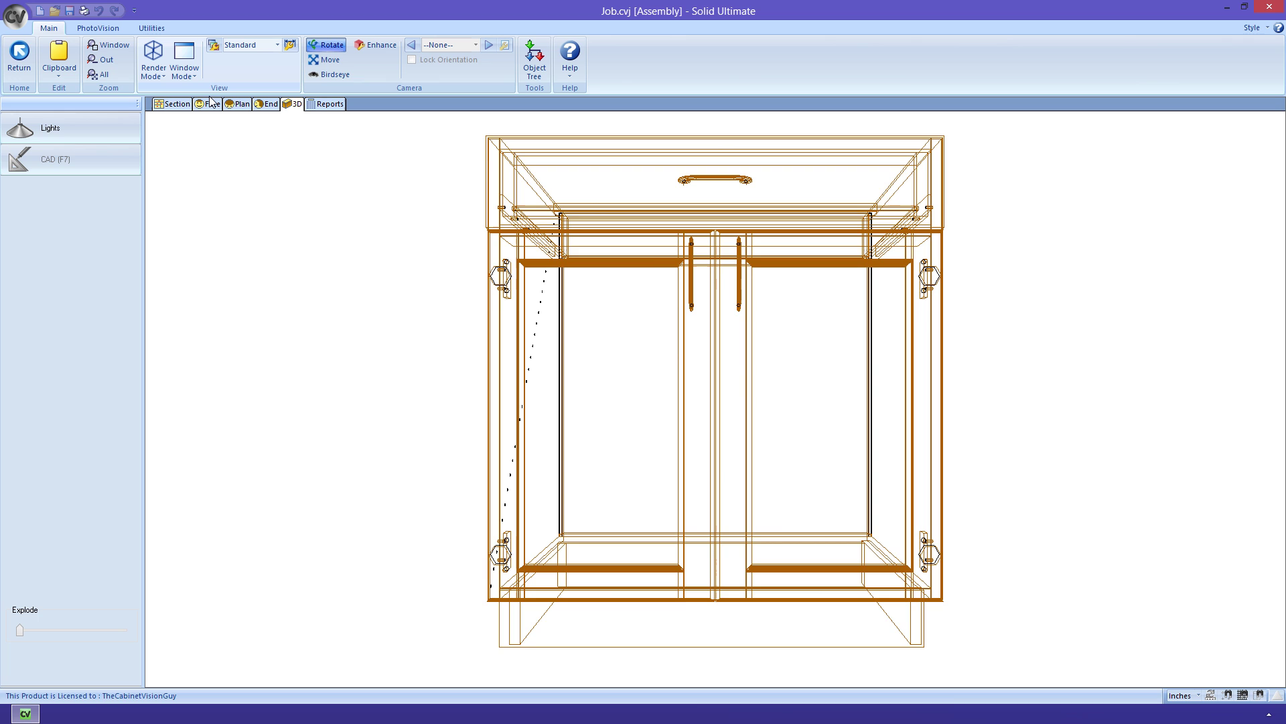
drag(590, 268, 786, 279)
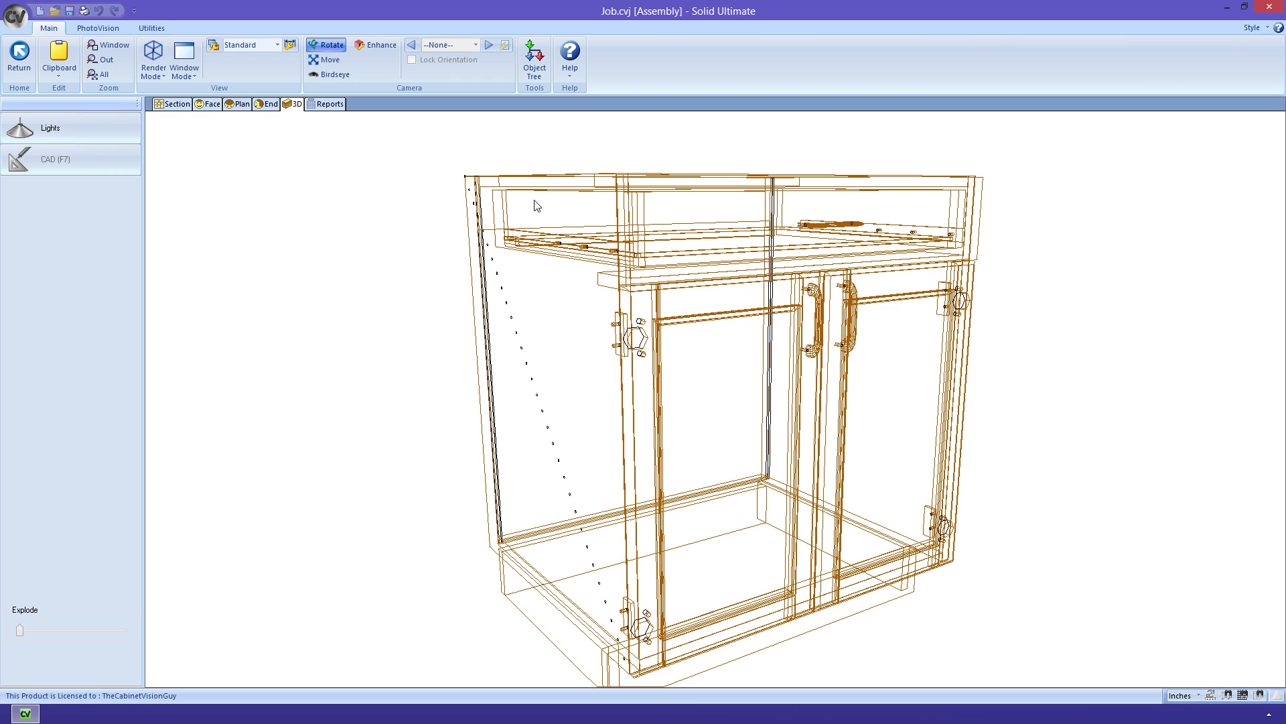
click(24, 70)
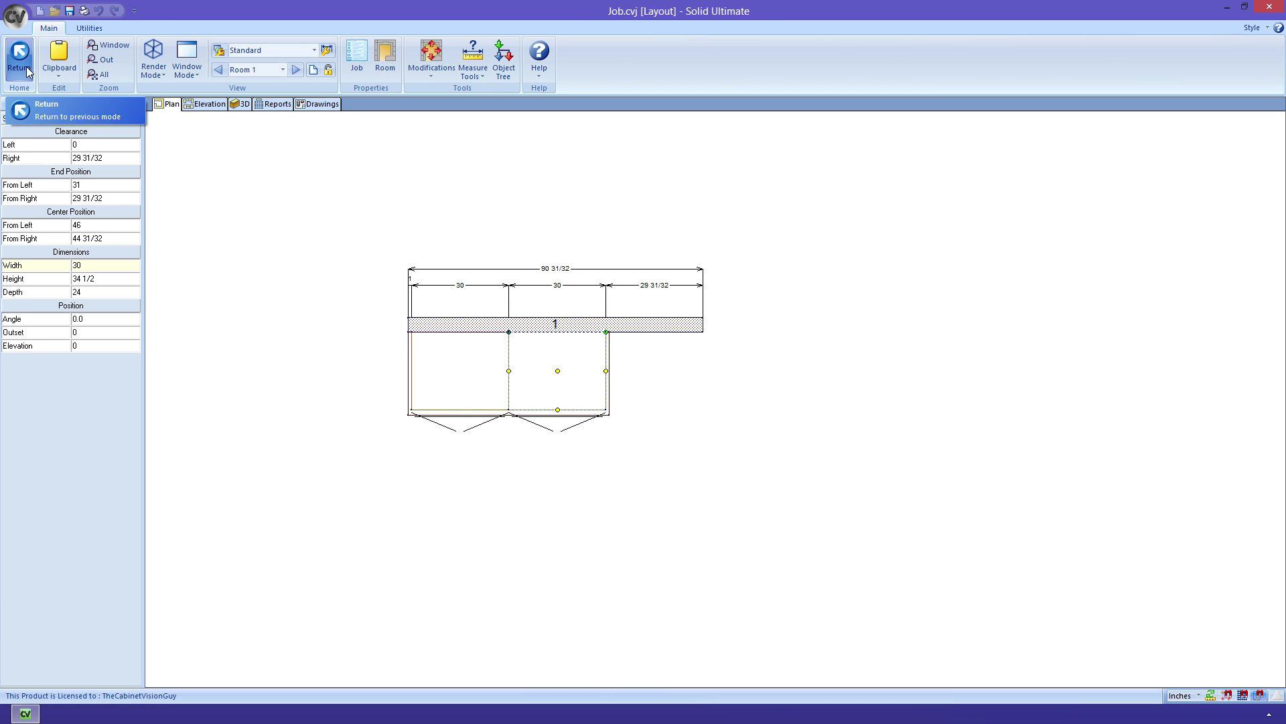
Deselect the cabinet so the plan shows the Walls/Objects/Floors categories again.
click(26, 69)
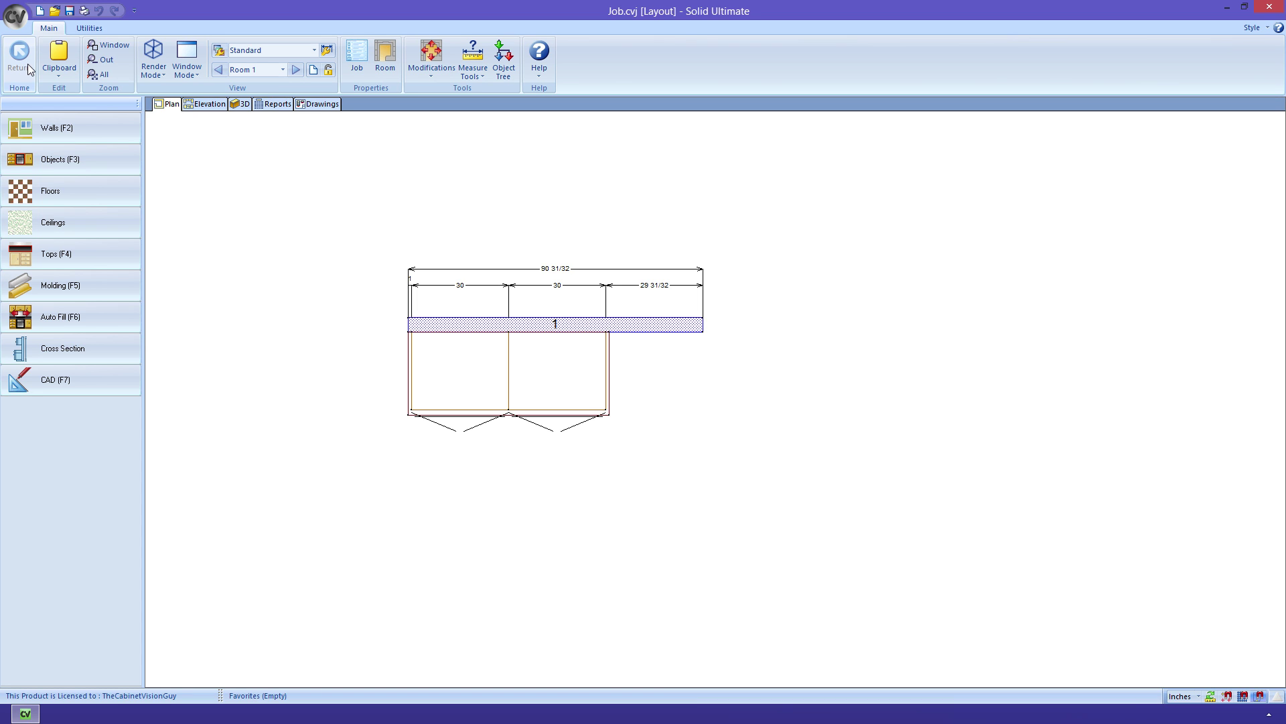
Browse the Report Center's Setup Reports list, then return to the Order Entry cabinet list.
click(275, 106)
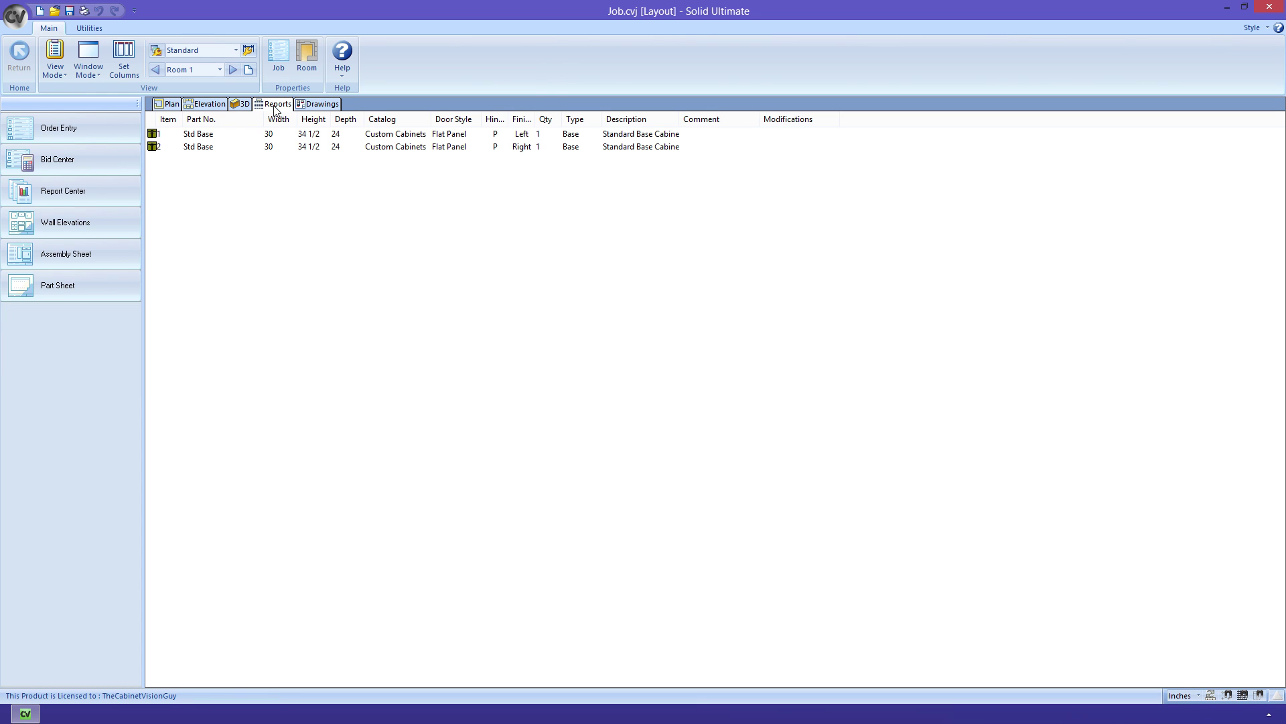
click(126, 180)
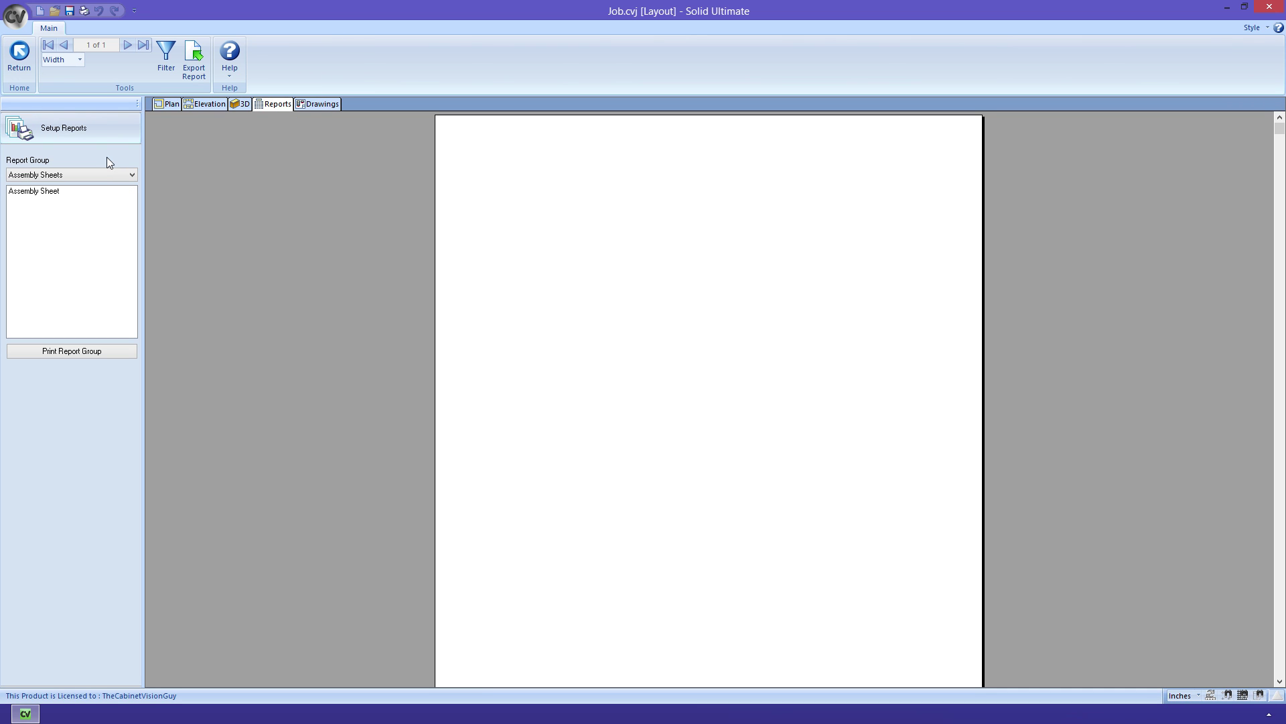
click(98, 130)
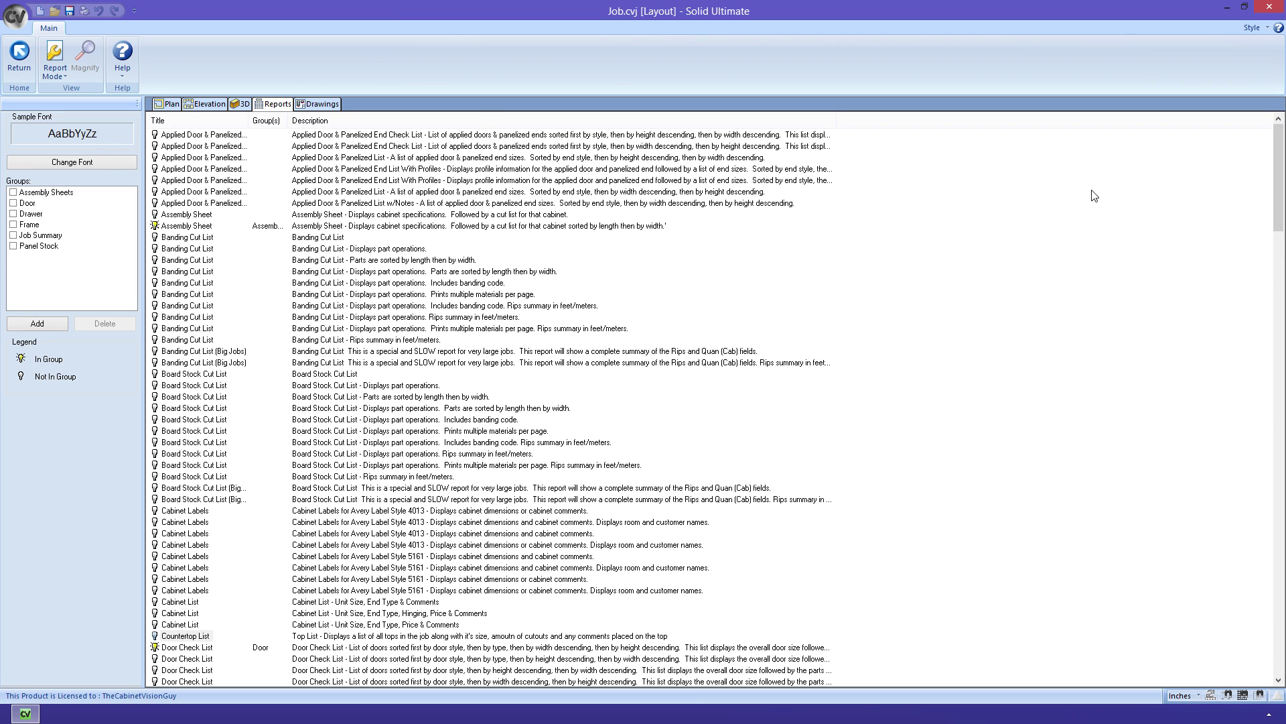
drag(1276, 188, 1269, 662)
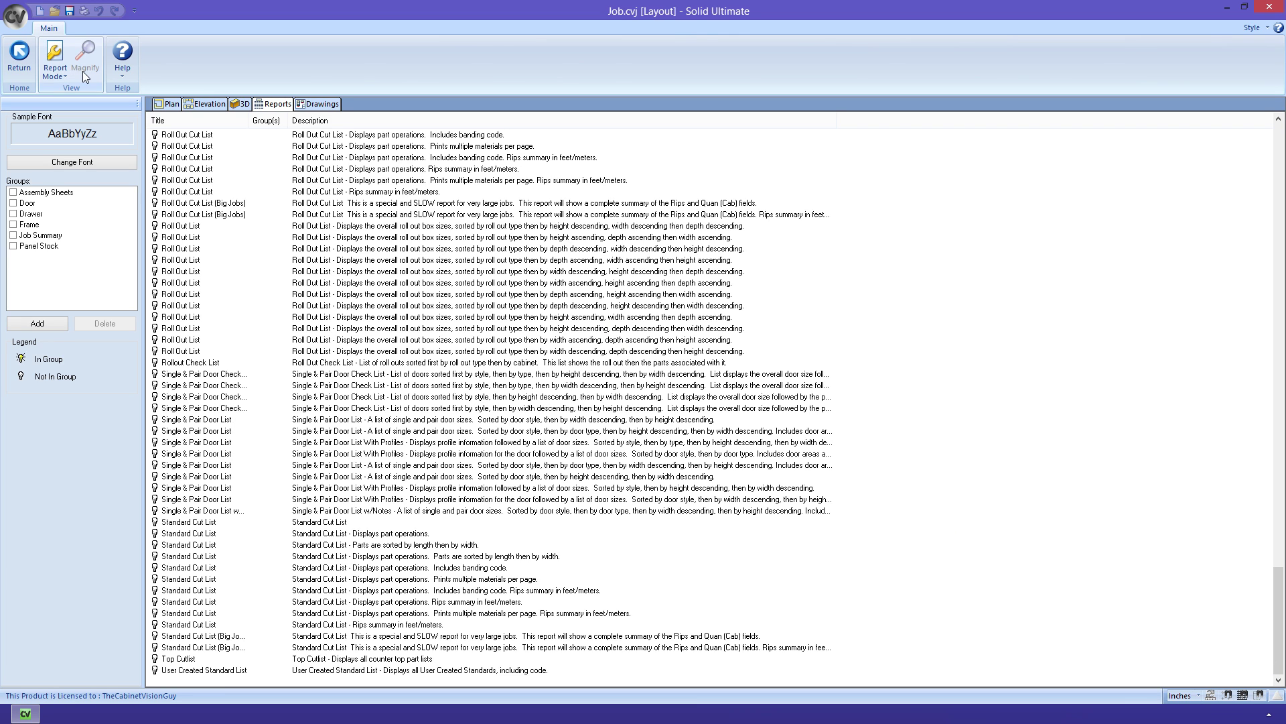
click(24, 61)
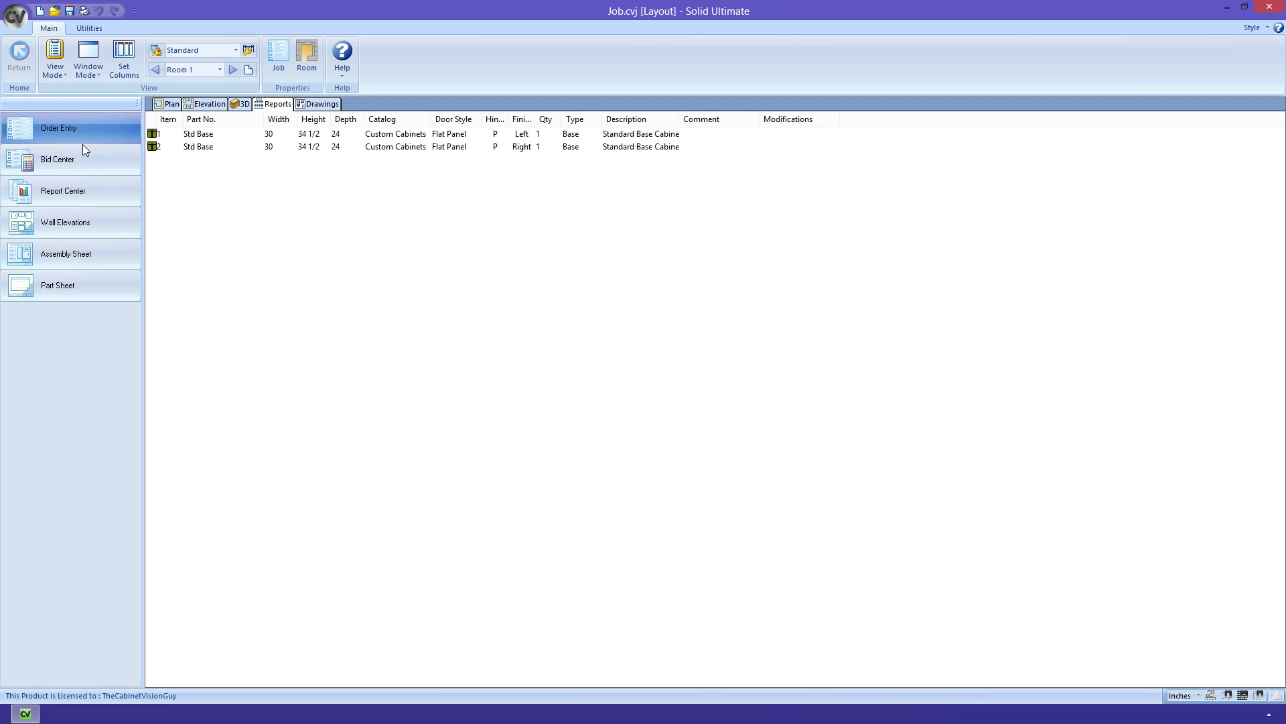
Export bid data from the Bid Center, saving BidData.mdb in the Database folder.
click(84, 158)
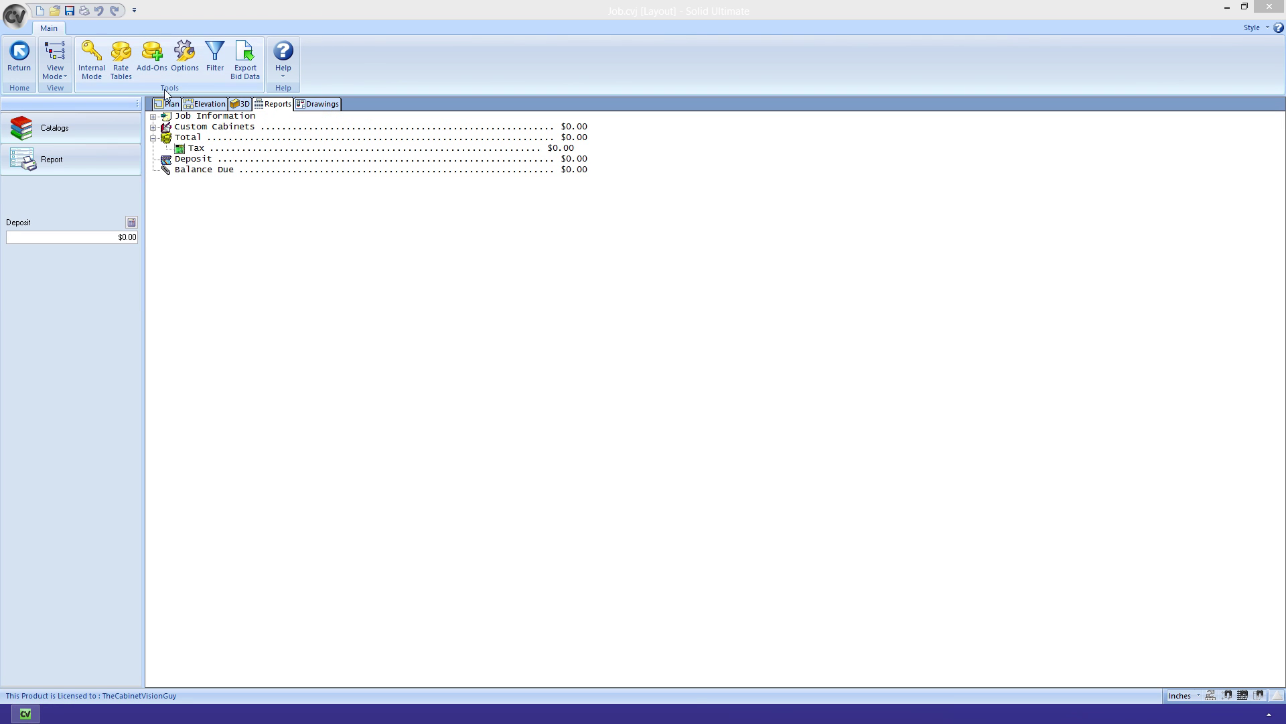
click(237, 61)
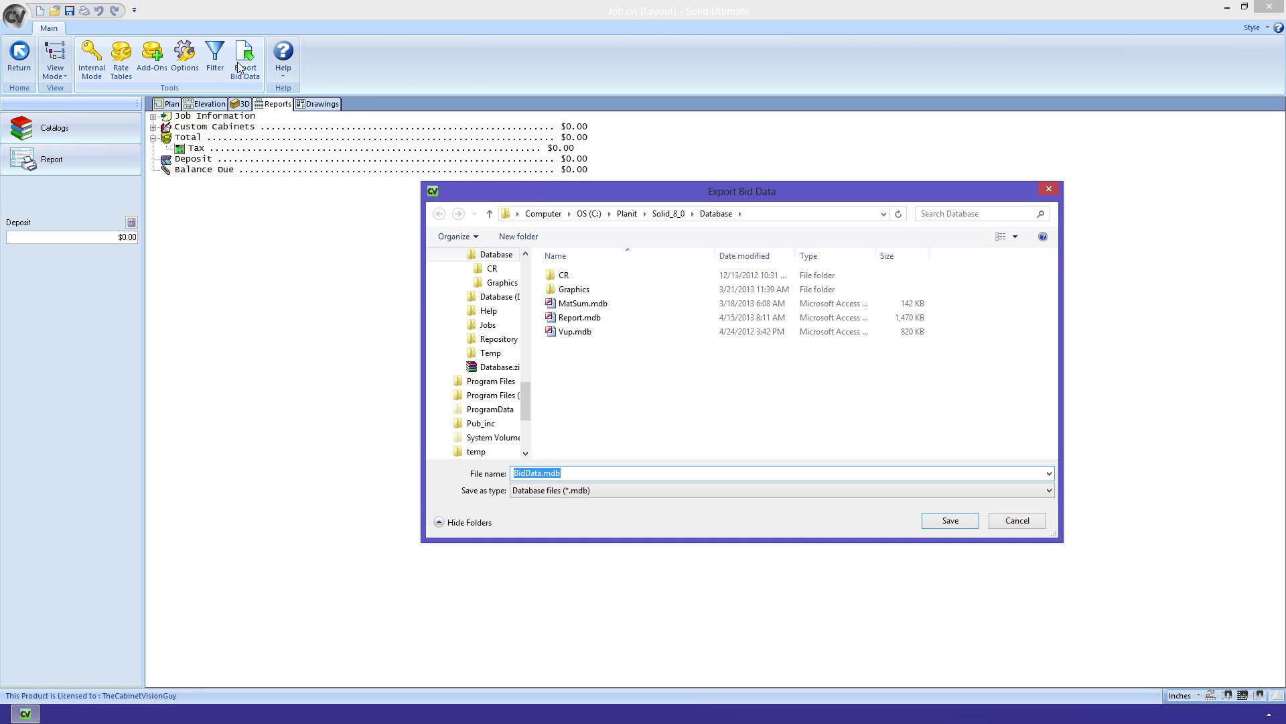
click(1026, 524)
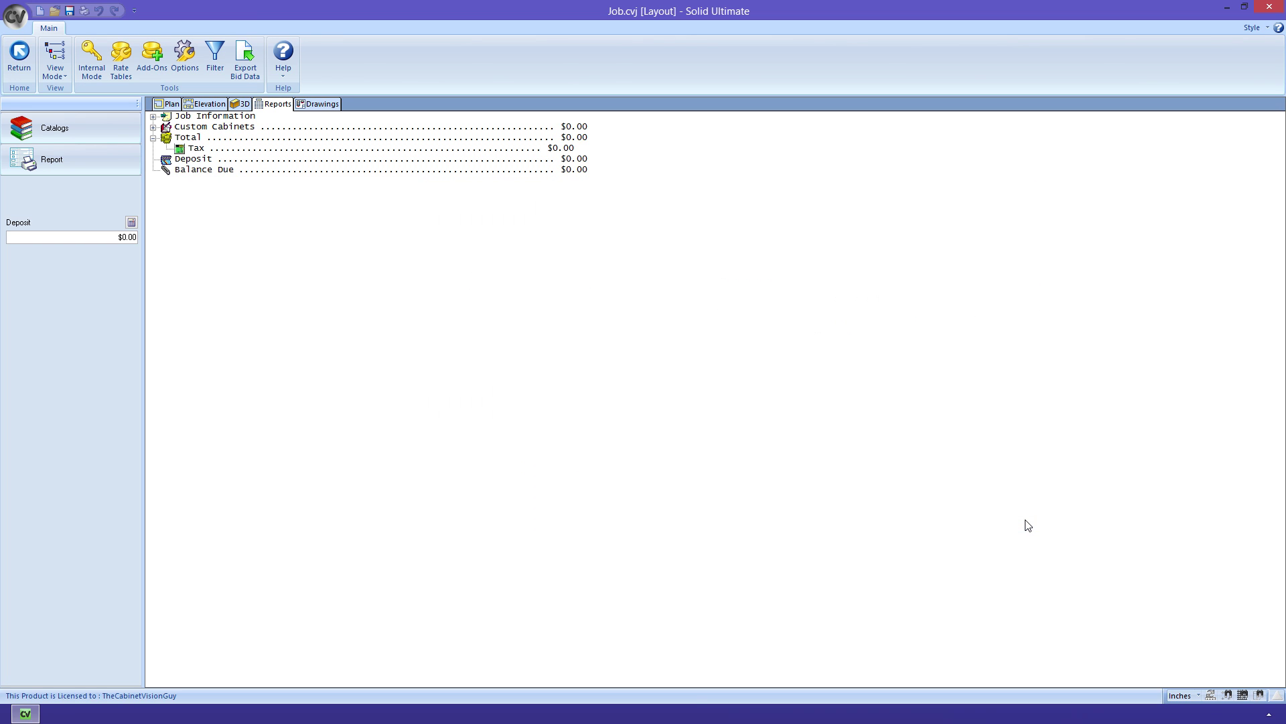